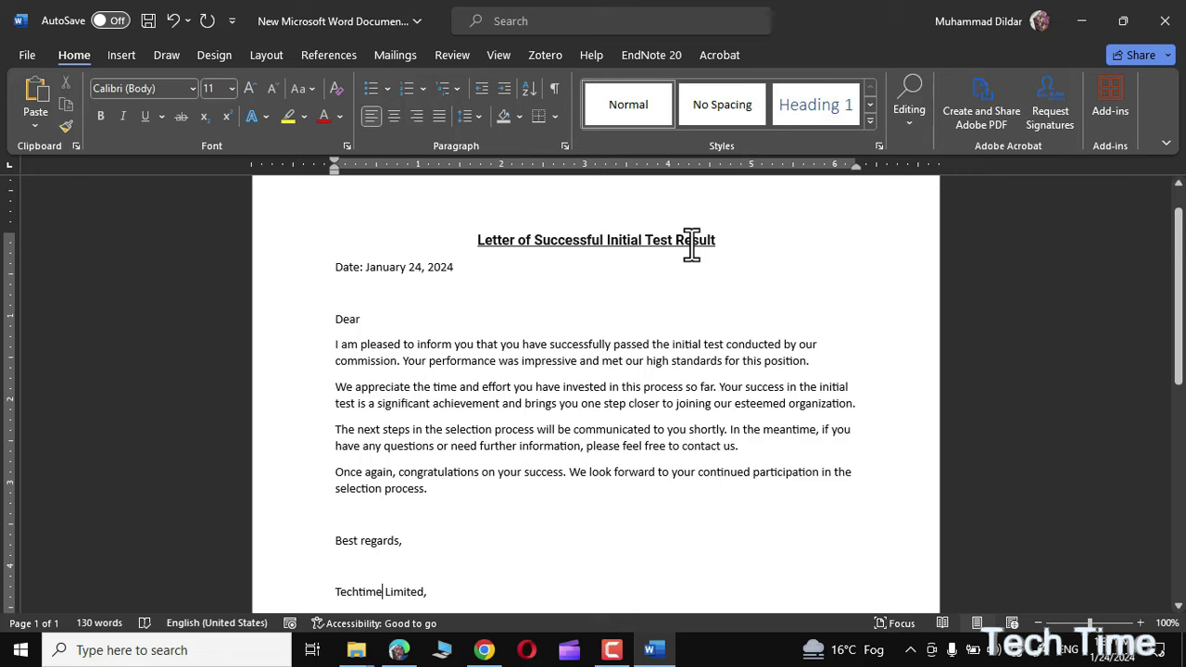
# Check the recipient sheet in Excel's ID CARDS workbook, close the workbook and return to the letter in Word.
pyautogui.scroll(1, 496, 364)
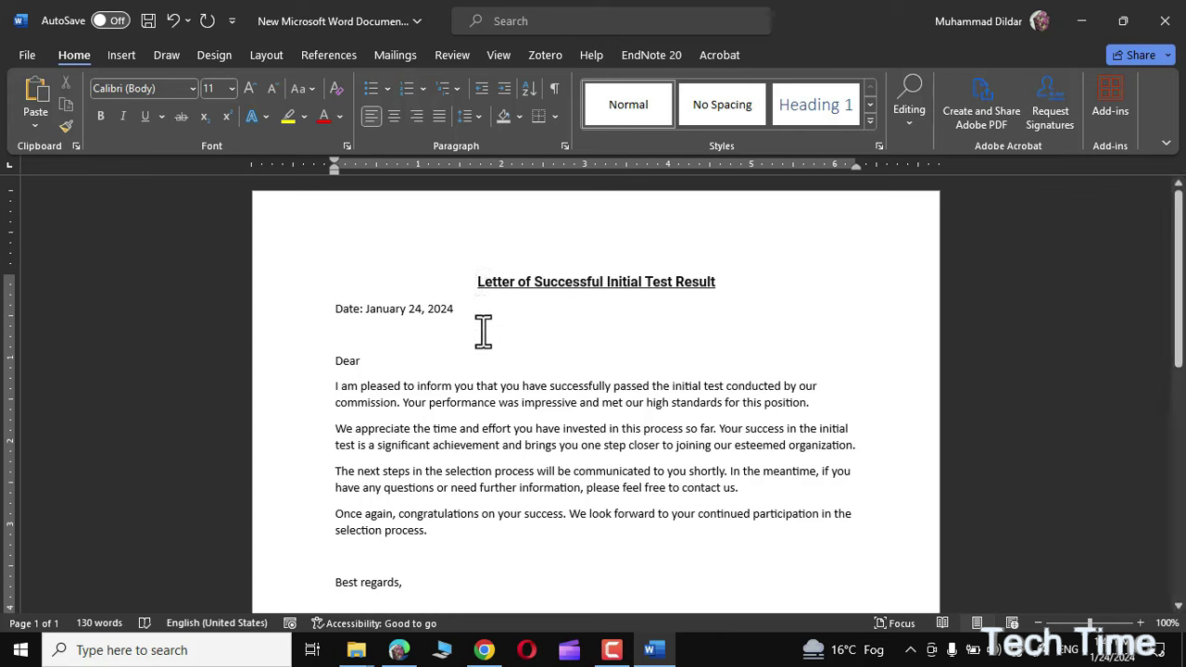
pyautogui.hotkey('alt', 'Tab')
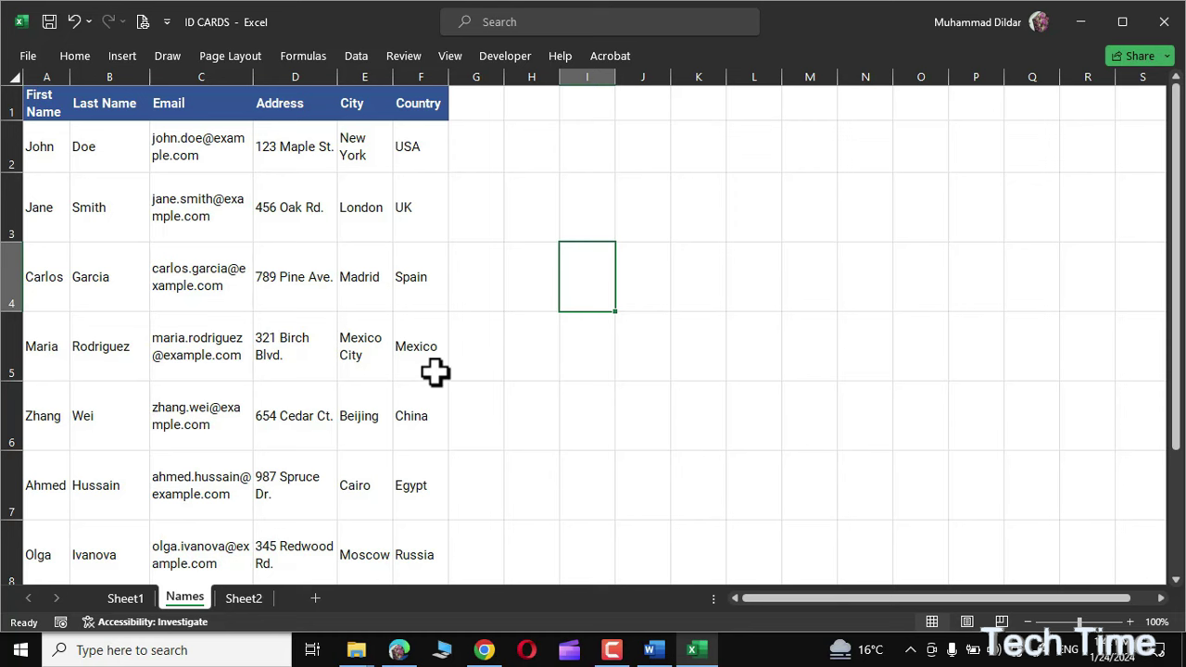
pyautogui.click(1165, 21)
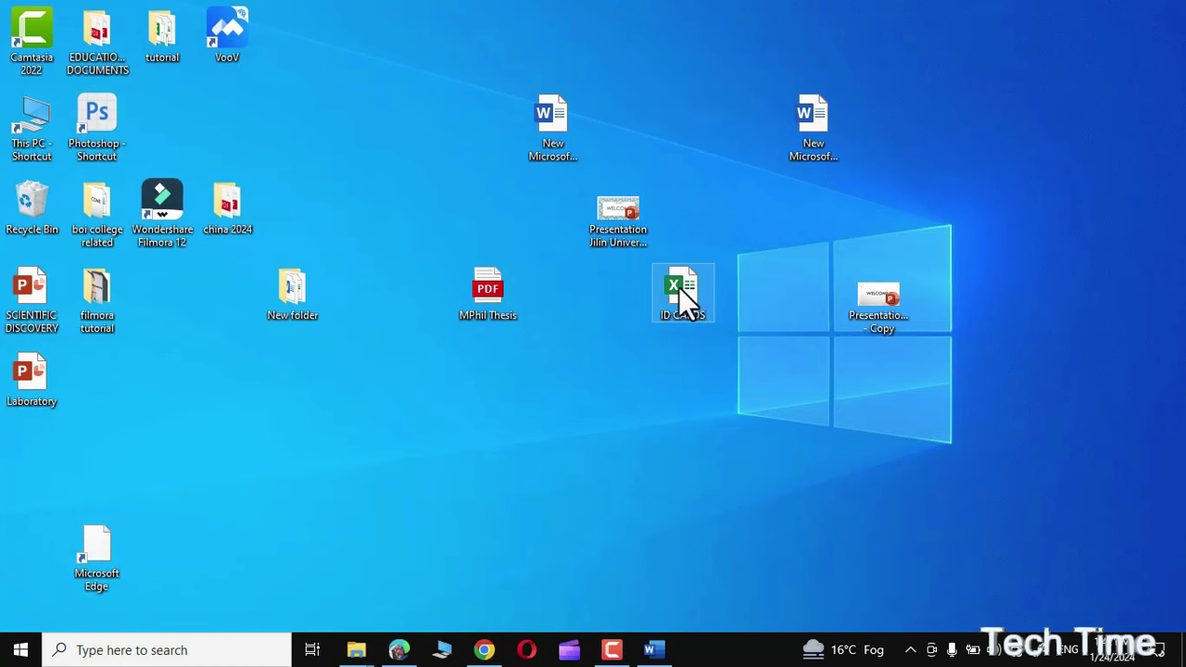
pyautogui.moveTo(678, 286); pyautogui.dragTo(615, 363)
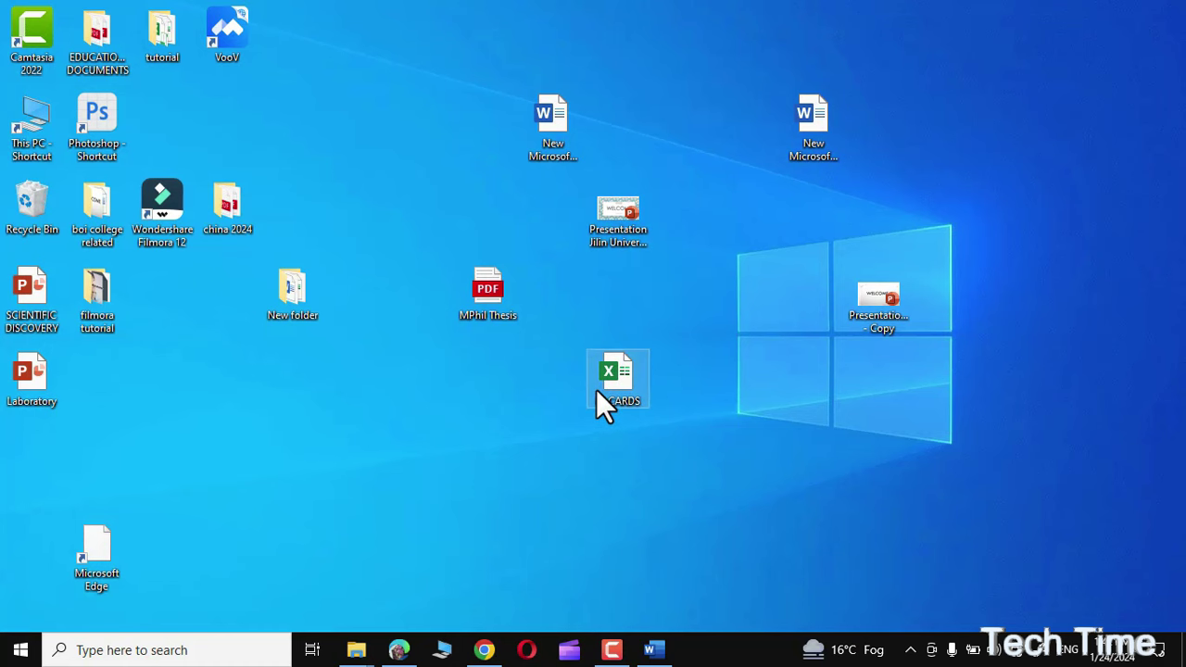
pyautogui.click(654, 650)
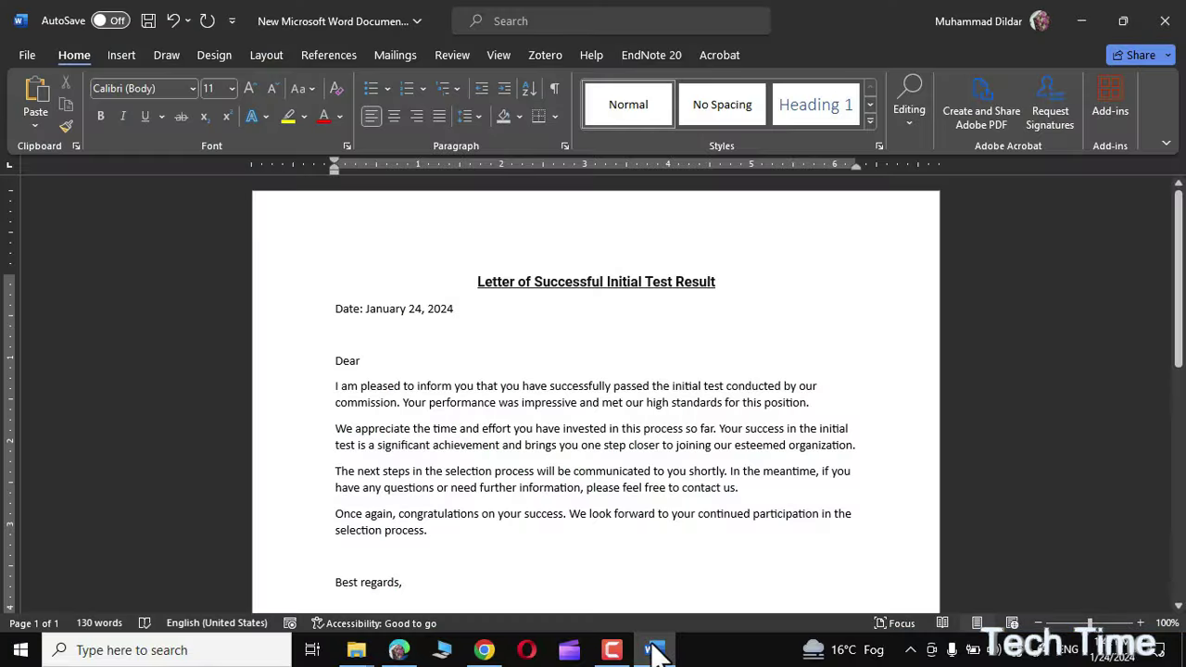
# Start the step-by-step mail merge wizard for Letters using the current document, and advance to recipient selection.
pyautogui.click(395, 56)
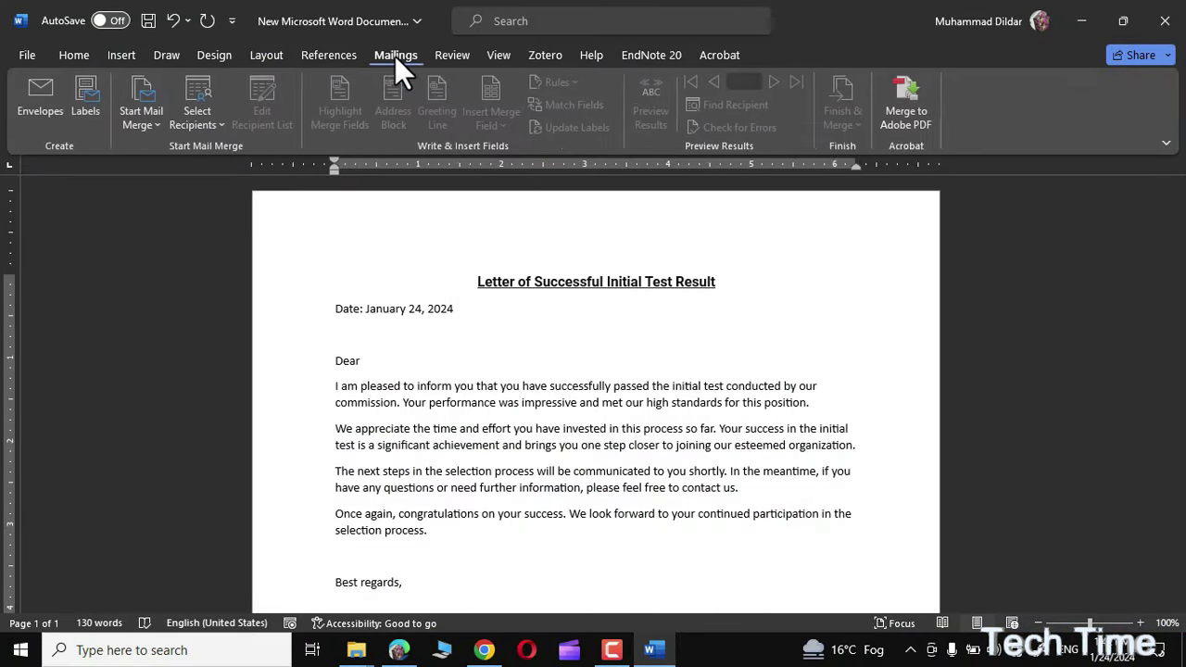
pyautogui.click(157, 122)
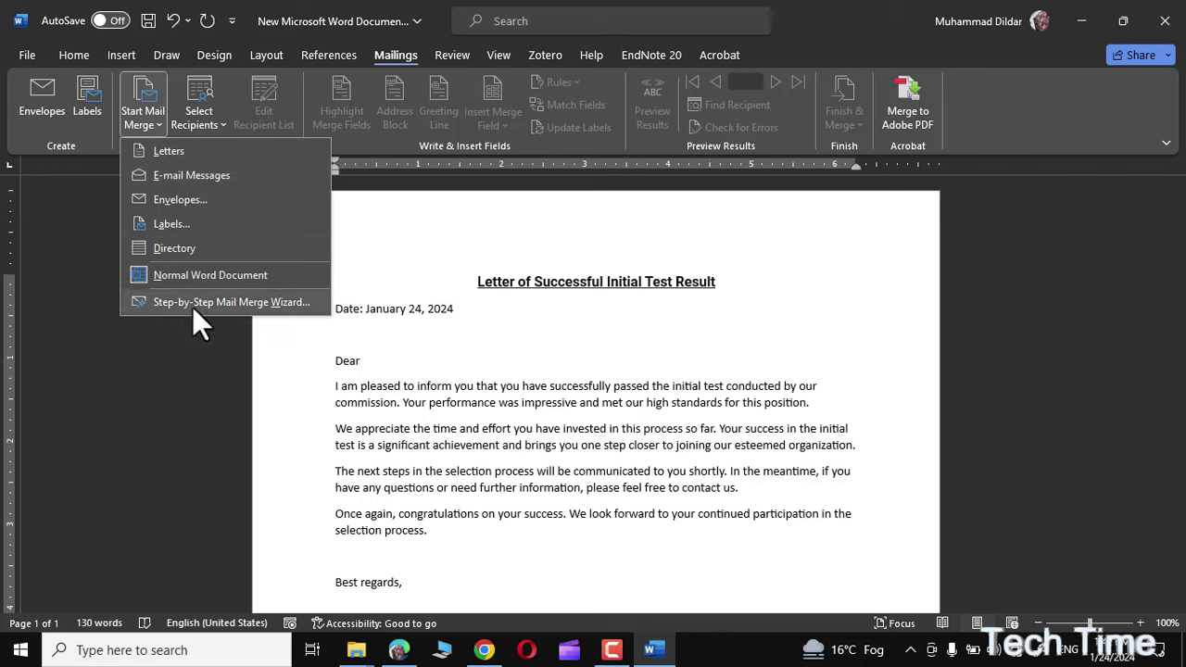
pyautogui.click(246, 301)
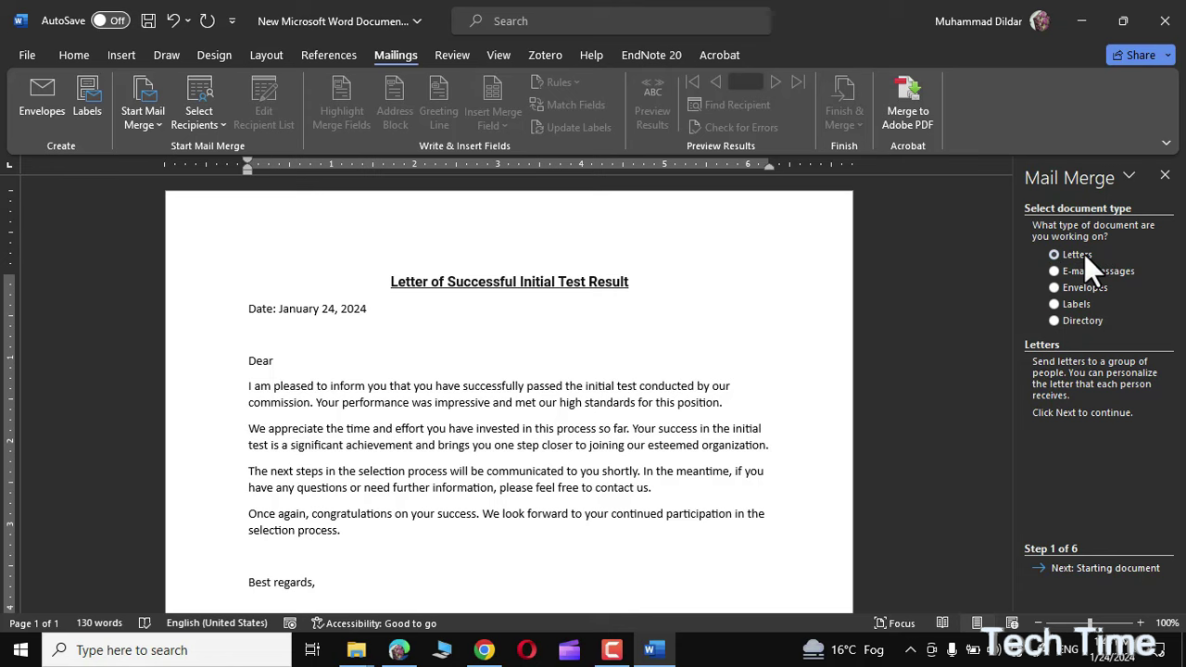
pyautogui.click(1117, 570)
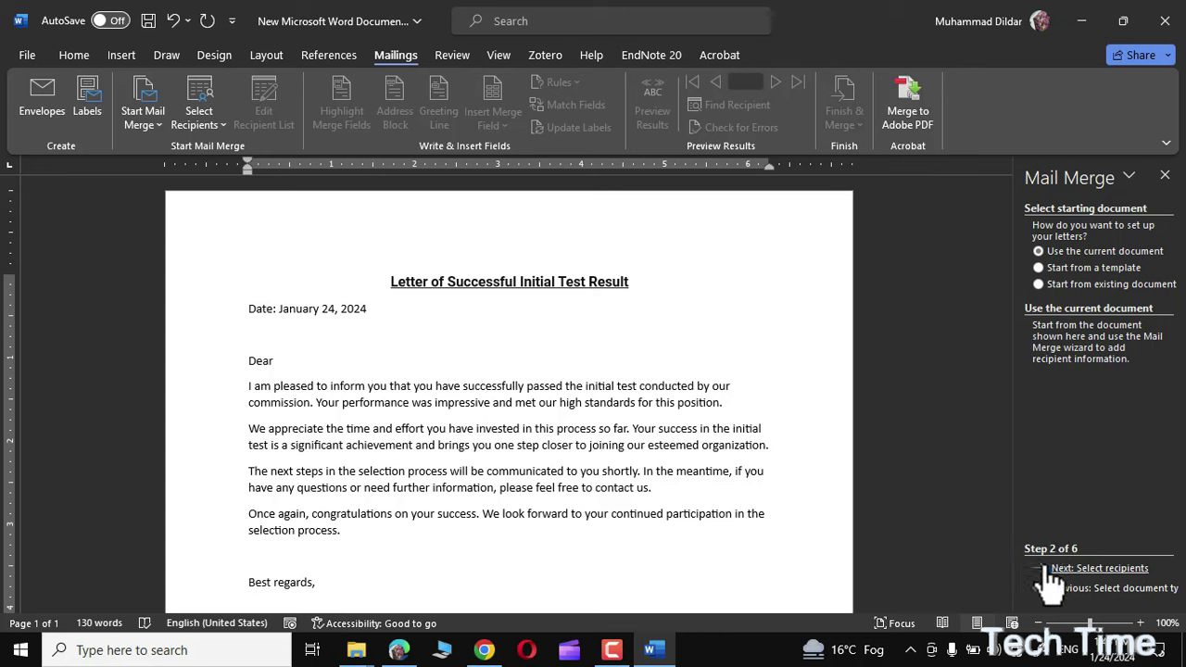
pyautogui.click(1108, 569)
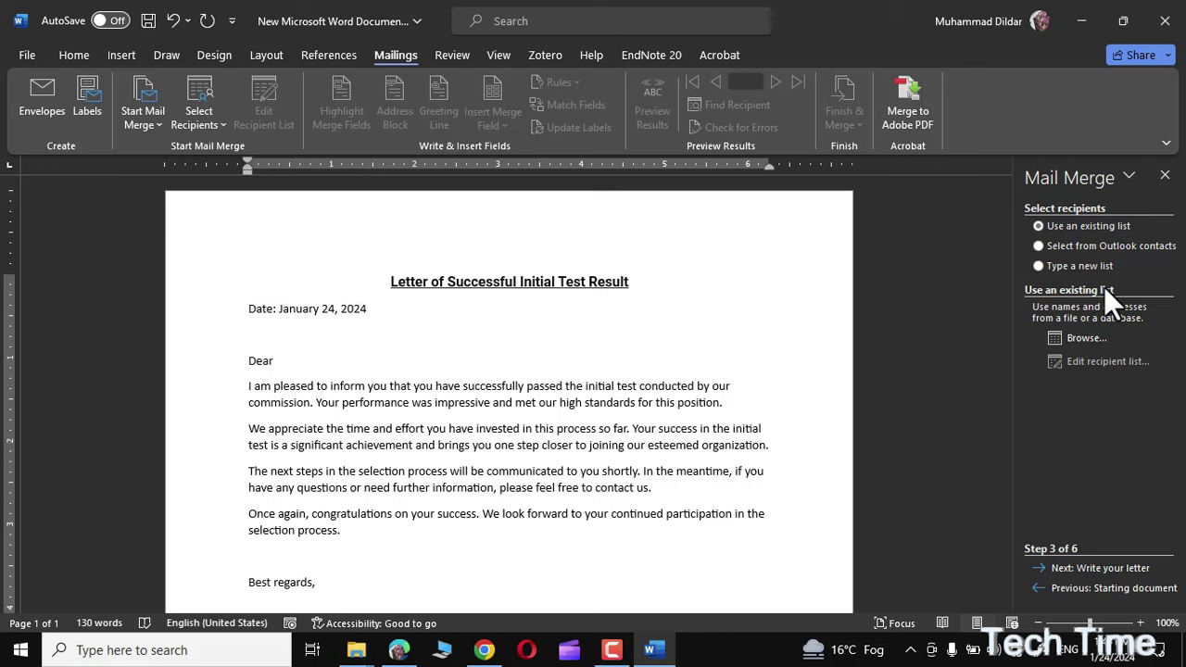
# Load the Names$ table of the ID CARDS workbook on the Desktop as the recipient list, with first-row column headers.
pyautogui.click(1086, 339)
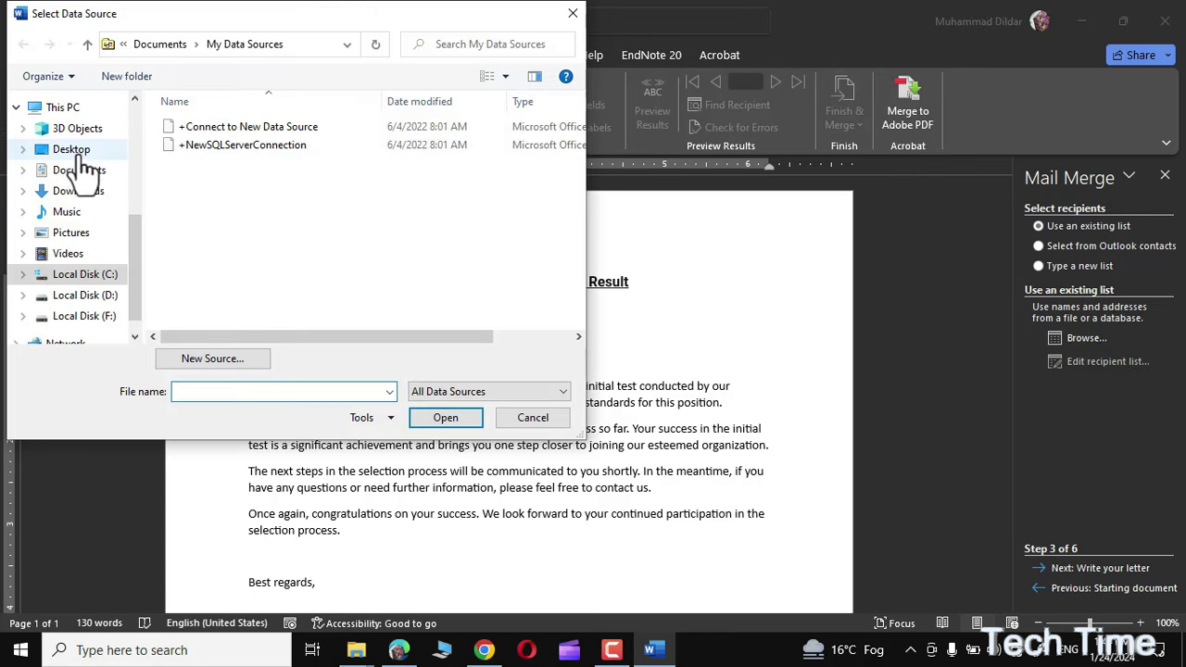
pyautogui.click(74, 150)
pyautogui.click(233, 177)
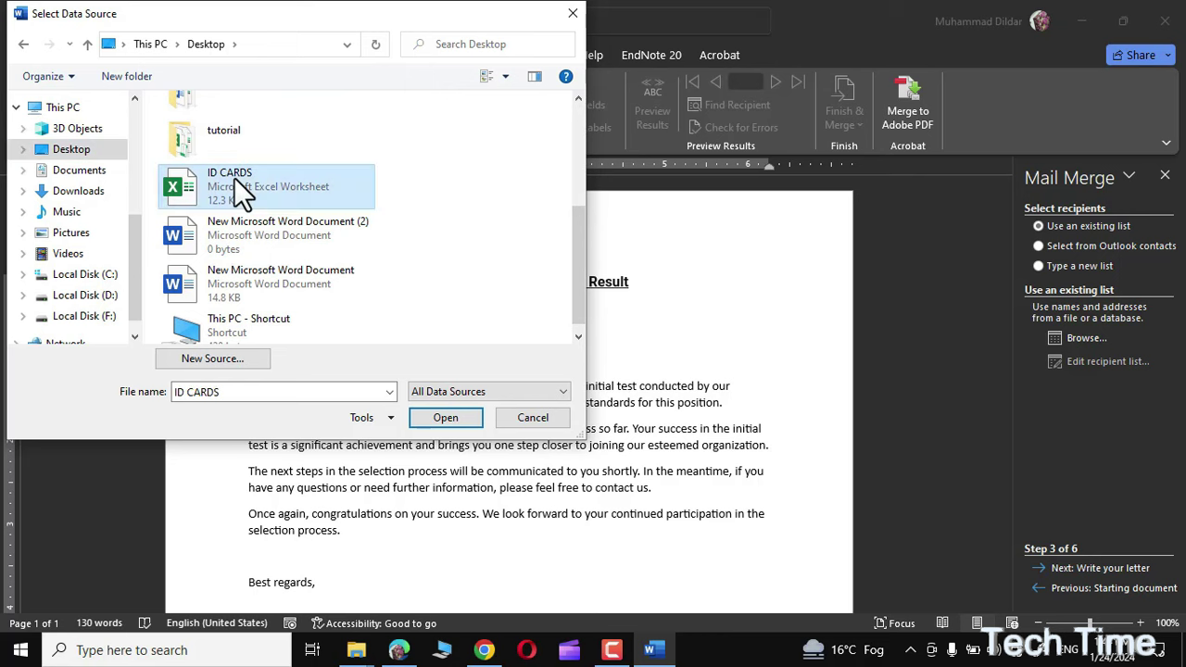
pyautogui.click(451, 417)
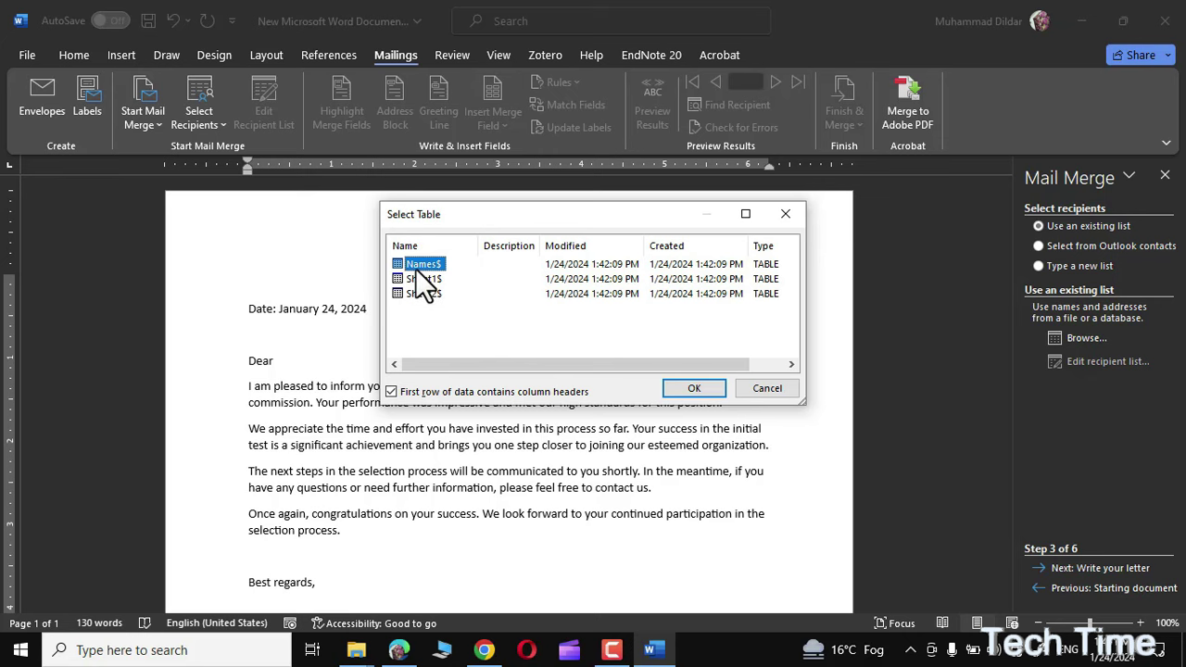
pyautogui.click(695, 390)
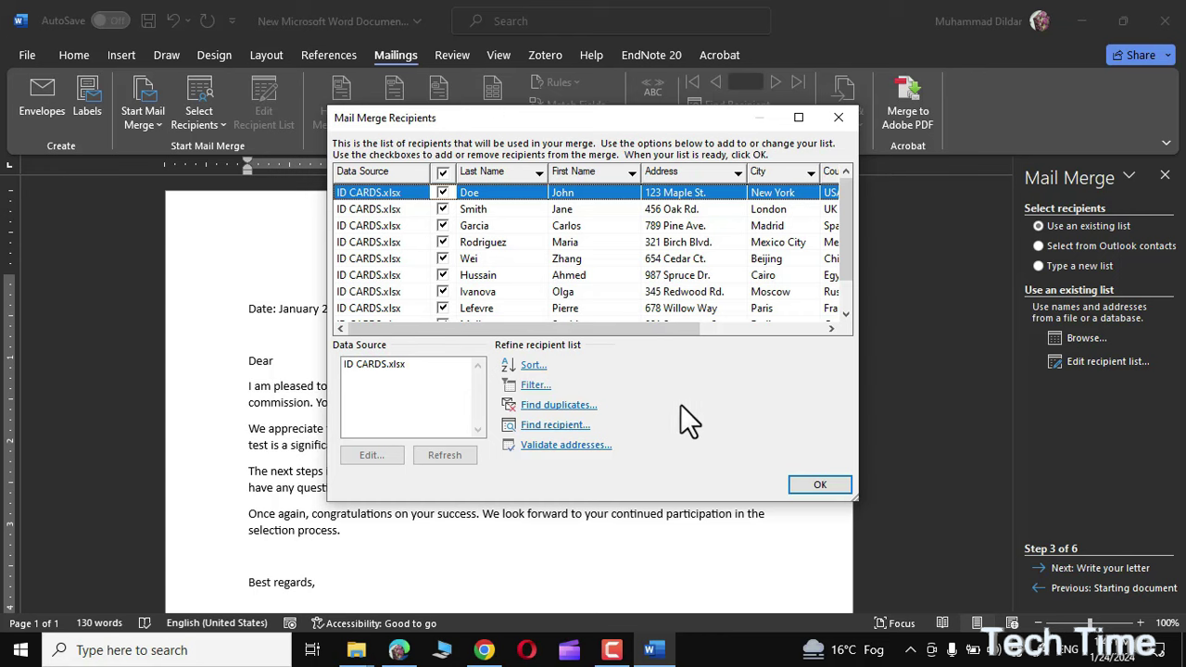
# Try limiting the merge to the second, third and fourth recipients, and reselect the whole list.
pyautogui.click(444, 173)
pyautogui.click(442, 208)
pyautogui.click(442, 225)
pyautogui.click(442, 242)
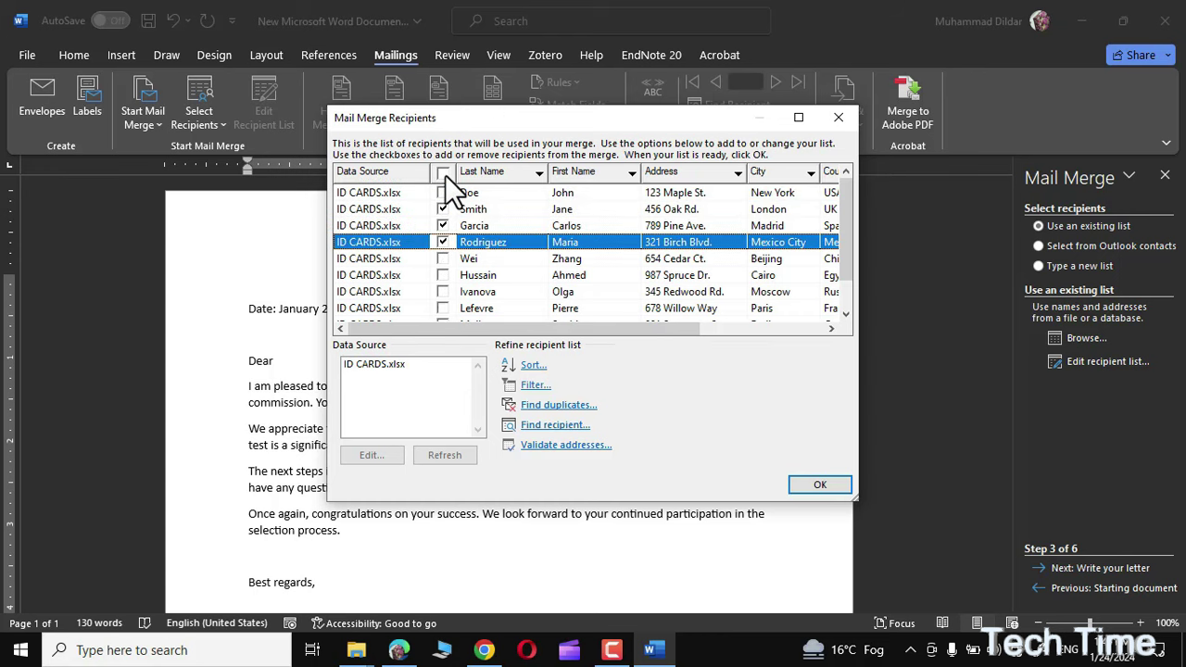
pyautogui.click(445, 174)
# Confirm the recipient list and compare the available merge fields with the column headers in Excel's ID CARDS workbook.
pyautogui.click(812, 483)
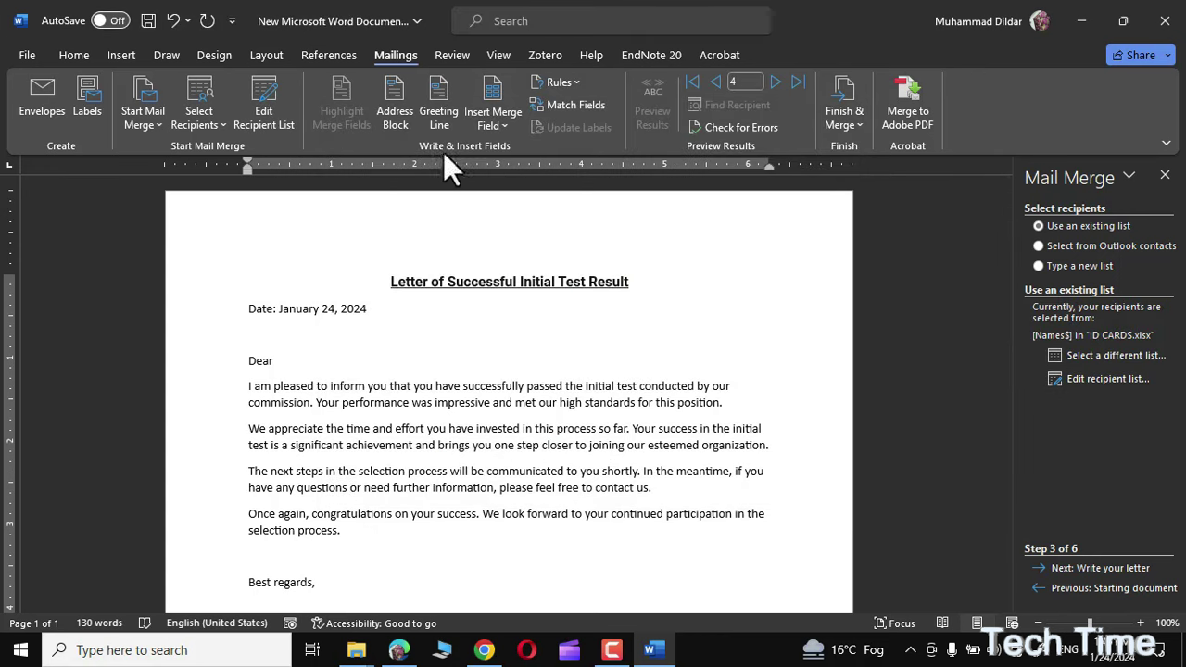
pyautogui.click(503, 122)
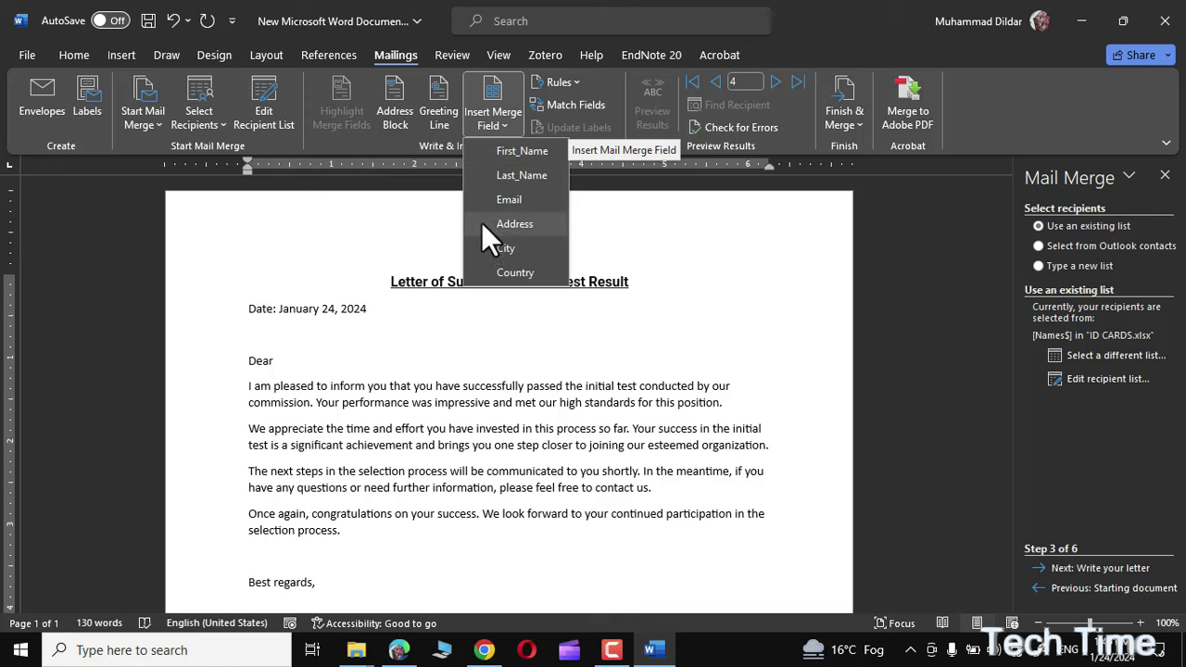
pyautogui.click(1081, 9)
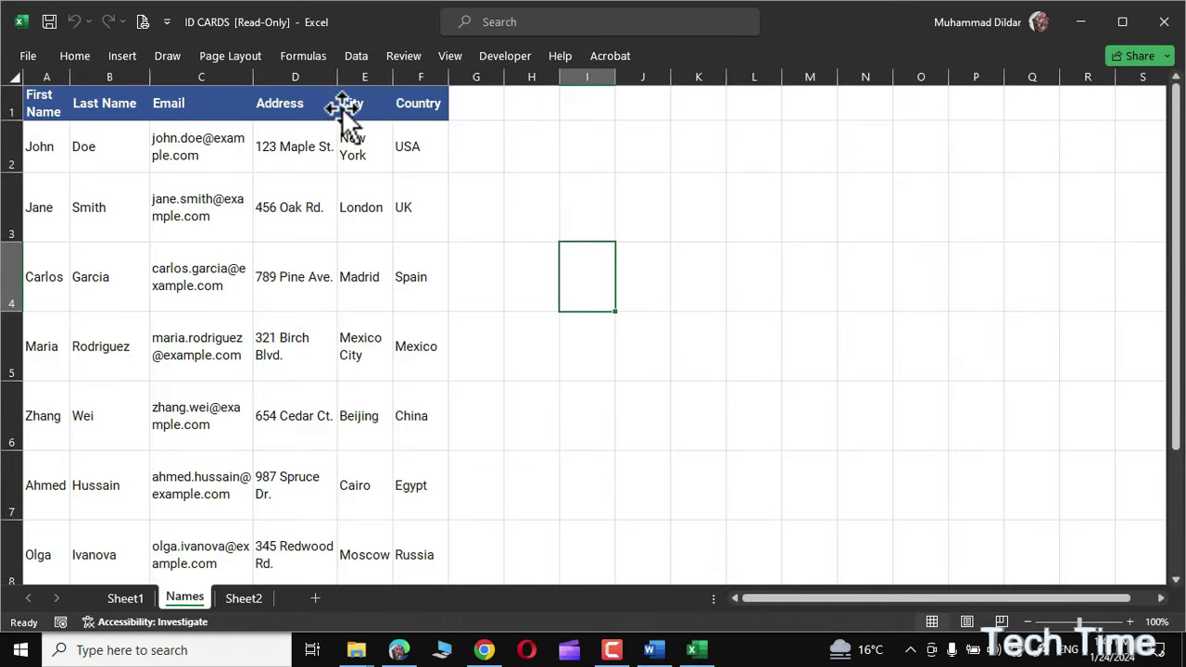
pyautogui.click(1163, 22)
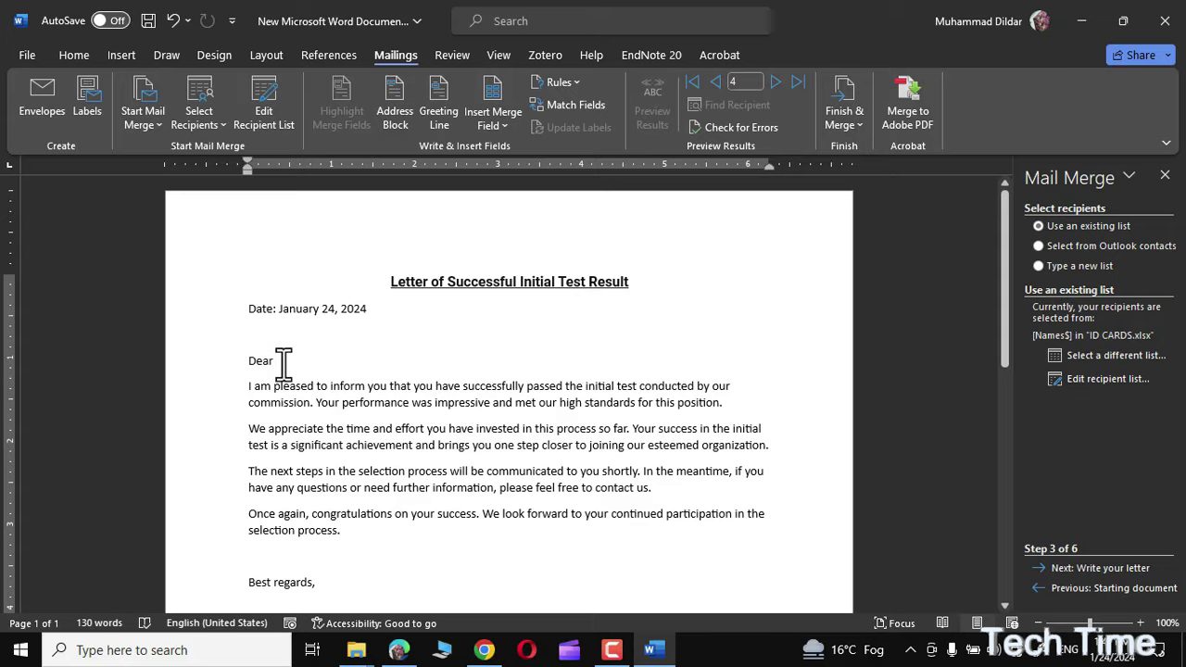
# Insert the First_Name and Last_Name merge fields after "Dear" in the letter's greeting.
pyautogui.click(276, 361)
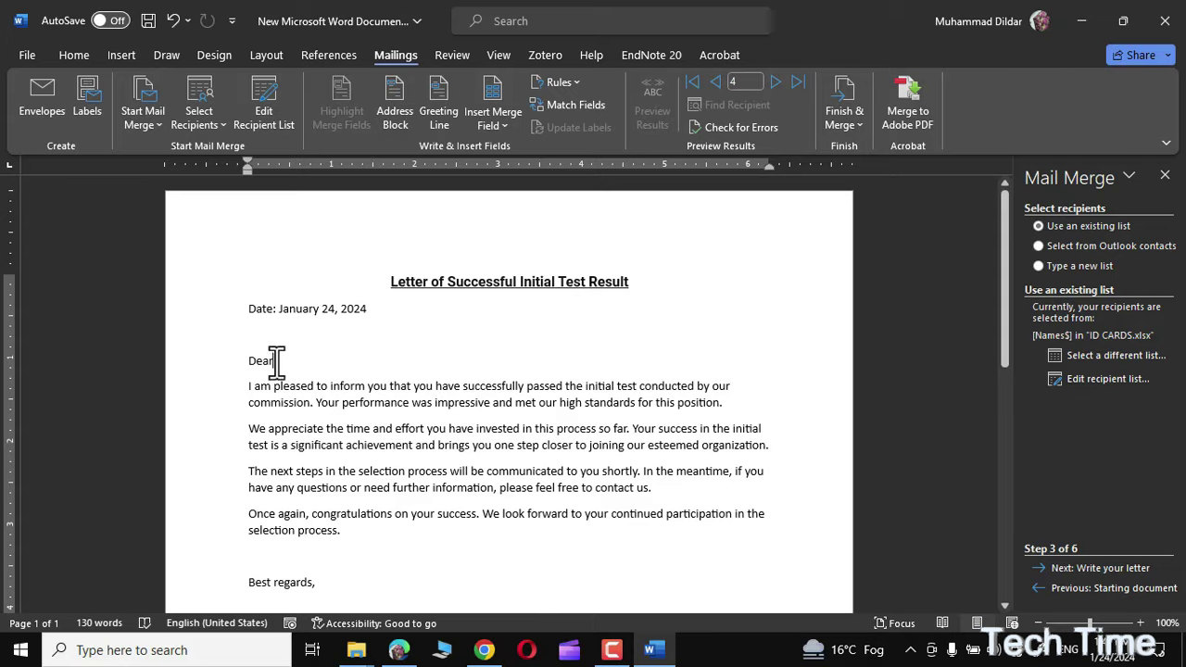
pyautogui.click(502, 121)
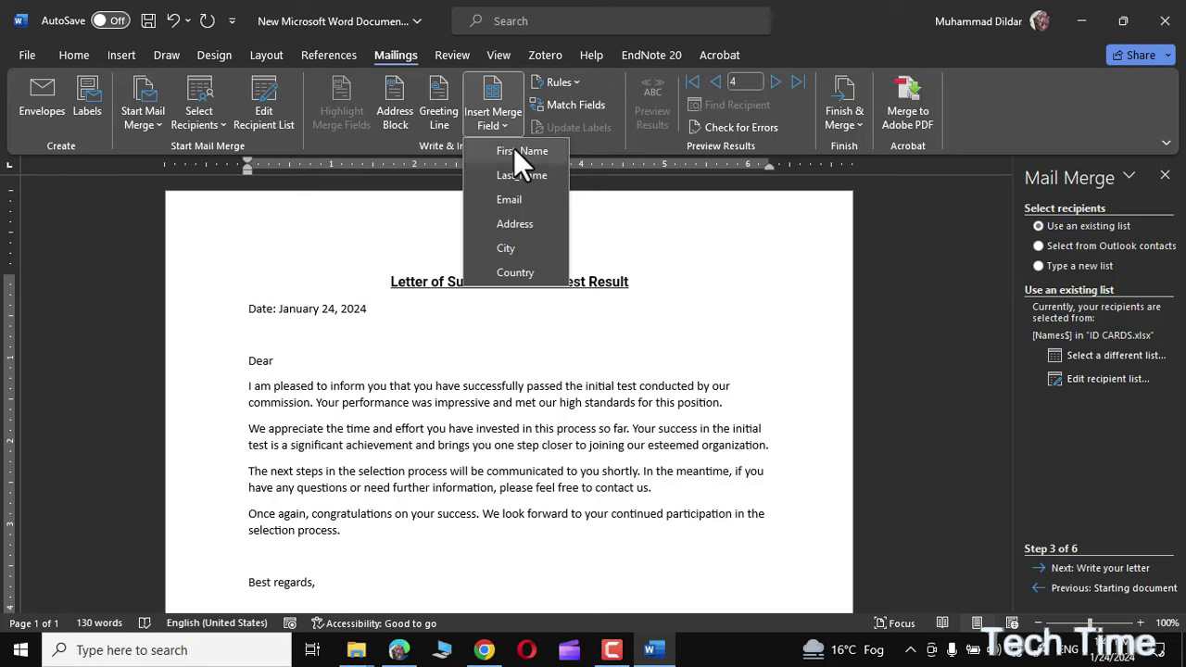
pyautogui.click(514, 149)
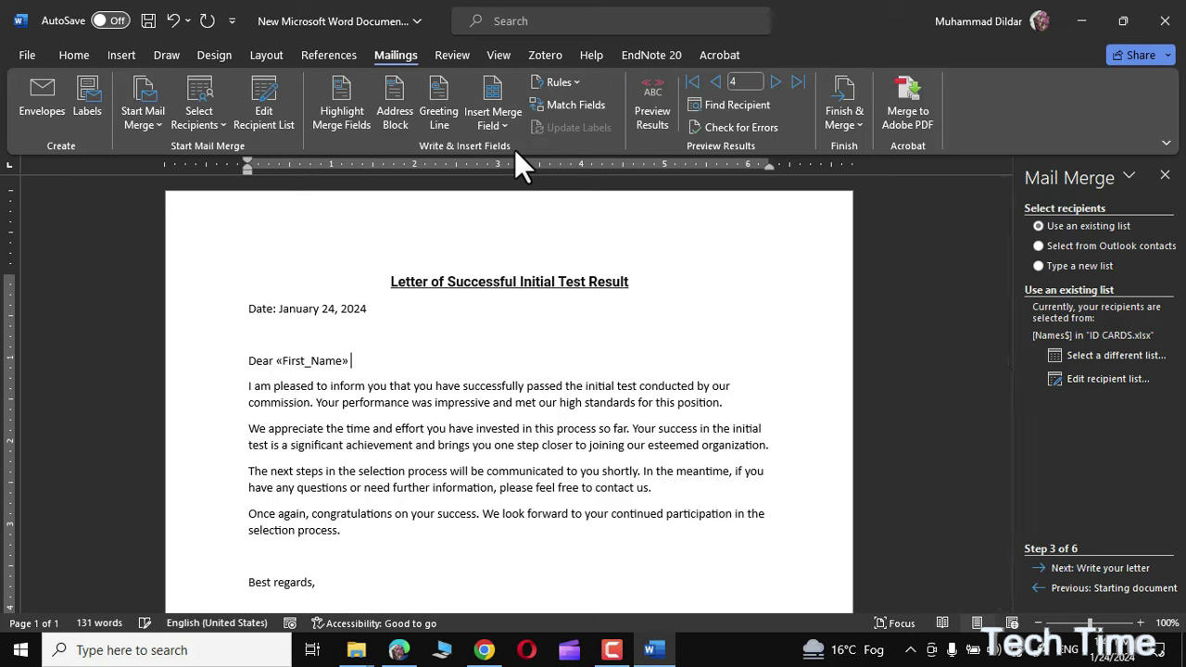
pyautogui.click(503, 125)
pyautogui.click(517, 172)
# Add a line below the date with the First_Name and Last_Name merge fields, followed by a new line.
pyautogui.click(371, 313)
pyautogui.press('Return')
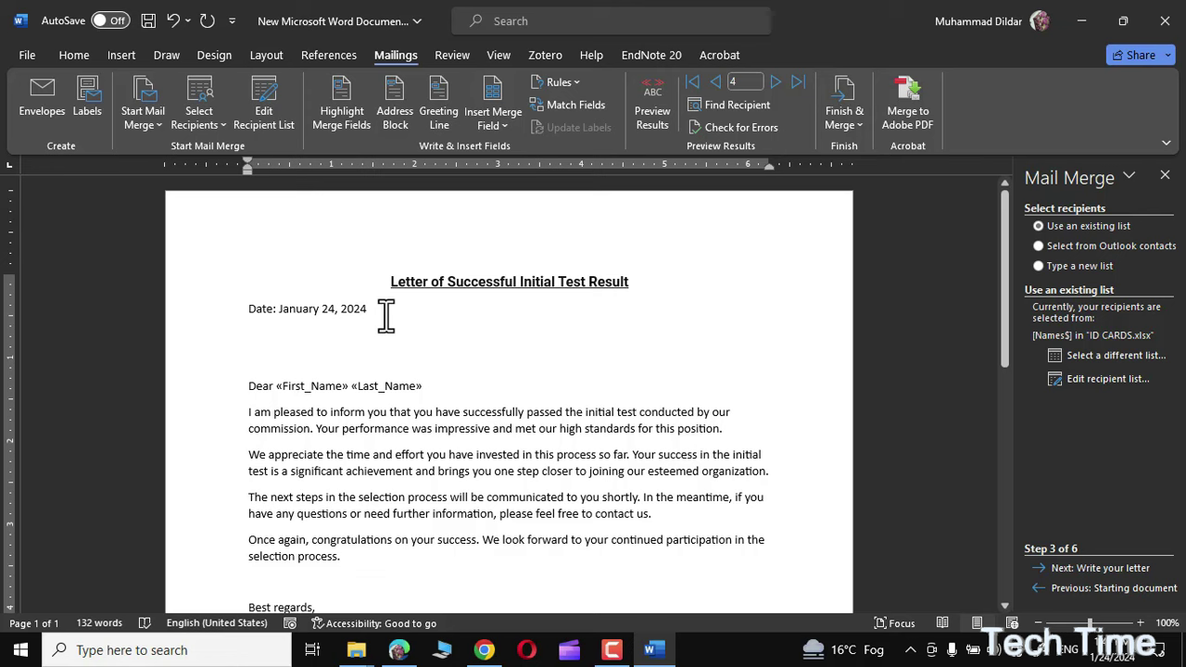
pyautogui.click(507, 121)
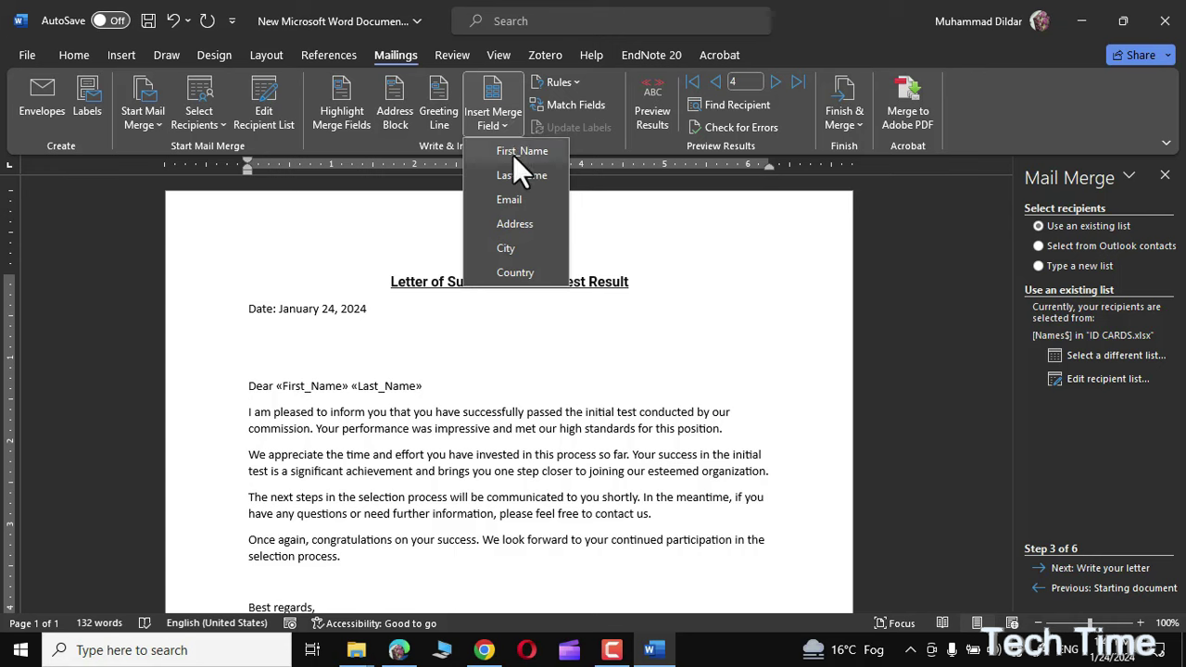
pyautogui.click(512, 154)
pyautogui.click(507, 121)
pyautogui.click(514, 171)
pyautogui.press('Return')
# Insert the Address, City and Country merge fields on separate lines below the recipient's name.
pyautogui.click(507, 121)
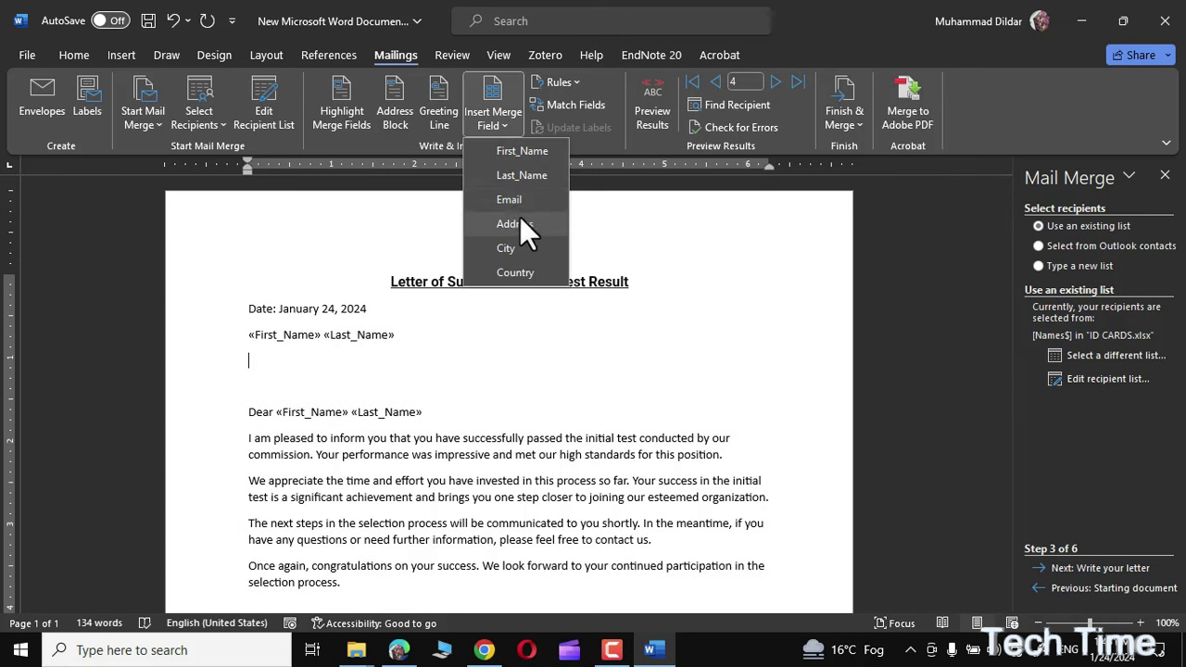
pyautogui.click(520, 218)
pyautogui.click(502, 119)
pyautogui.press('Return')
pyautogui.click(513, 245)
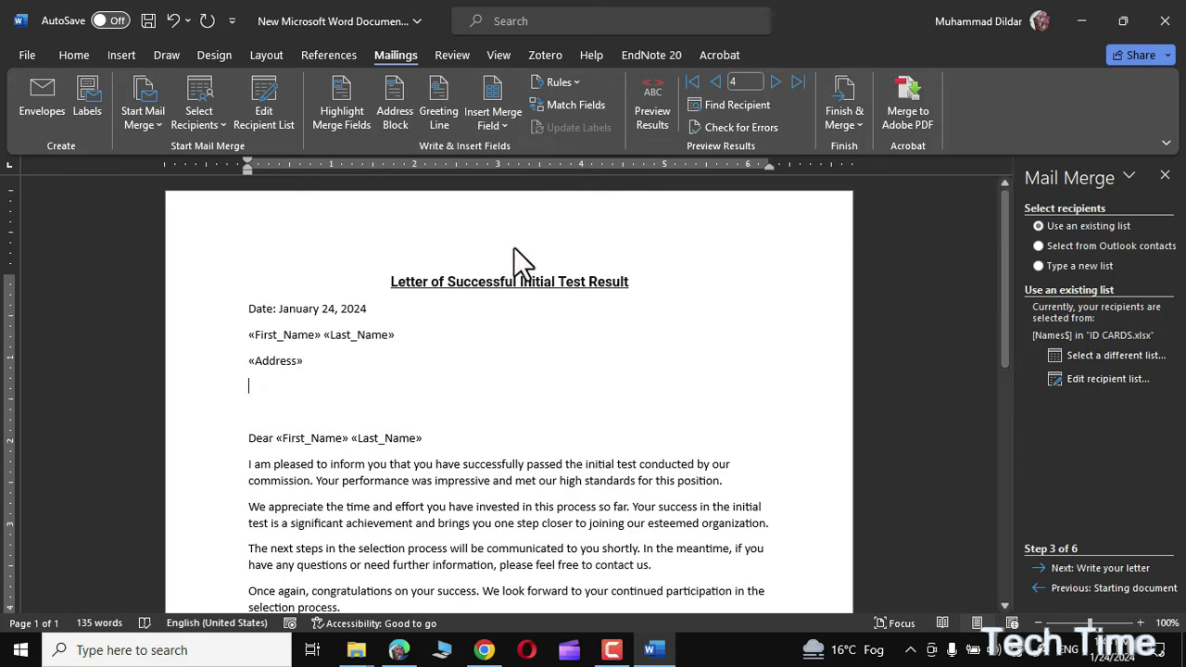
pyautogui.press('Return')
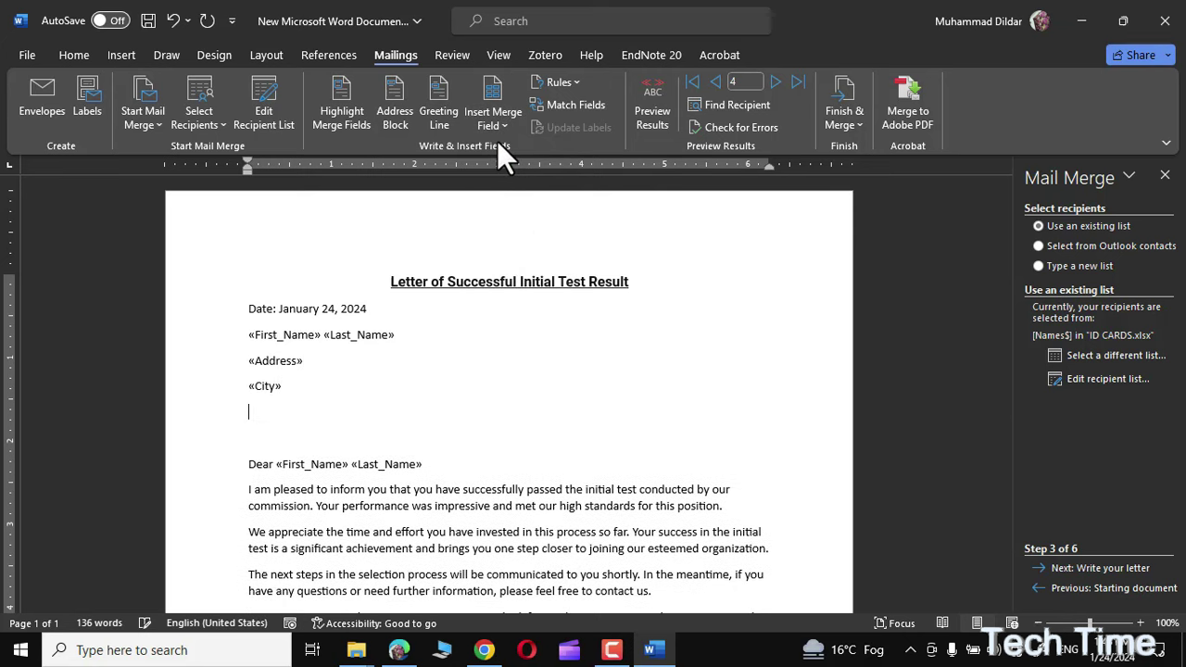
pyautogui.click(506, 123)
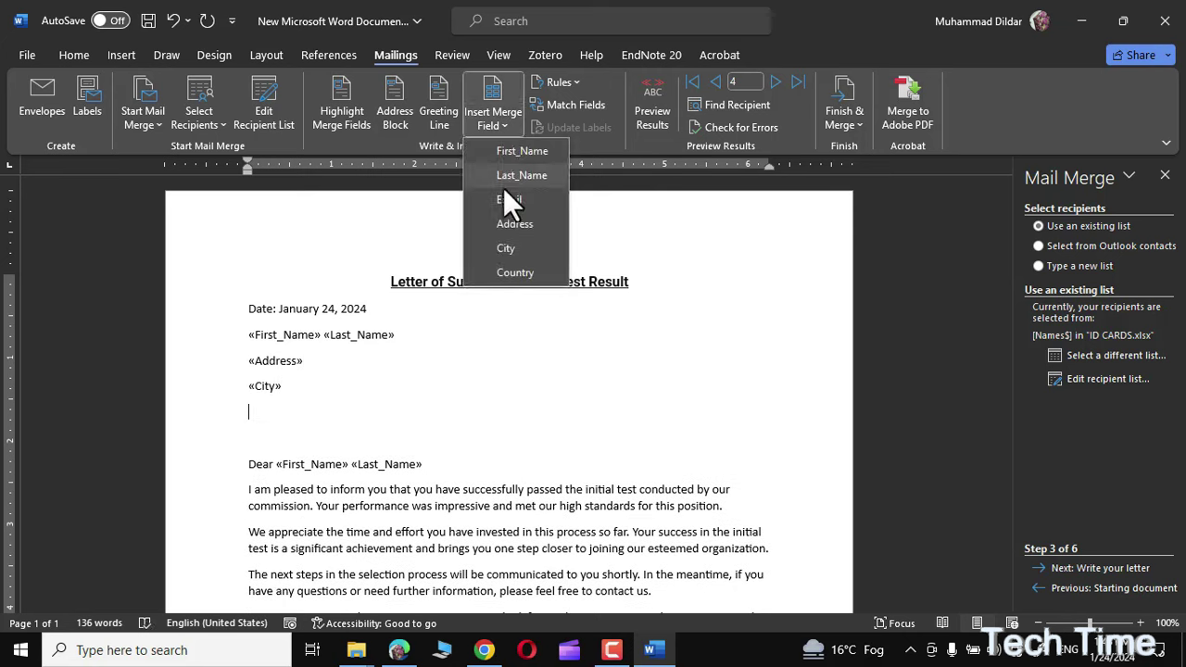
pyautogui.click(515, 273)
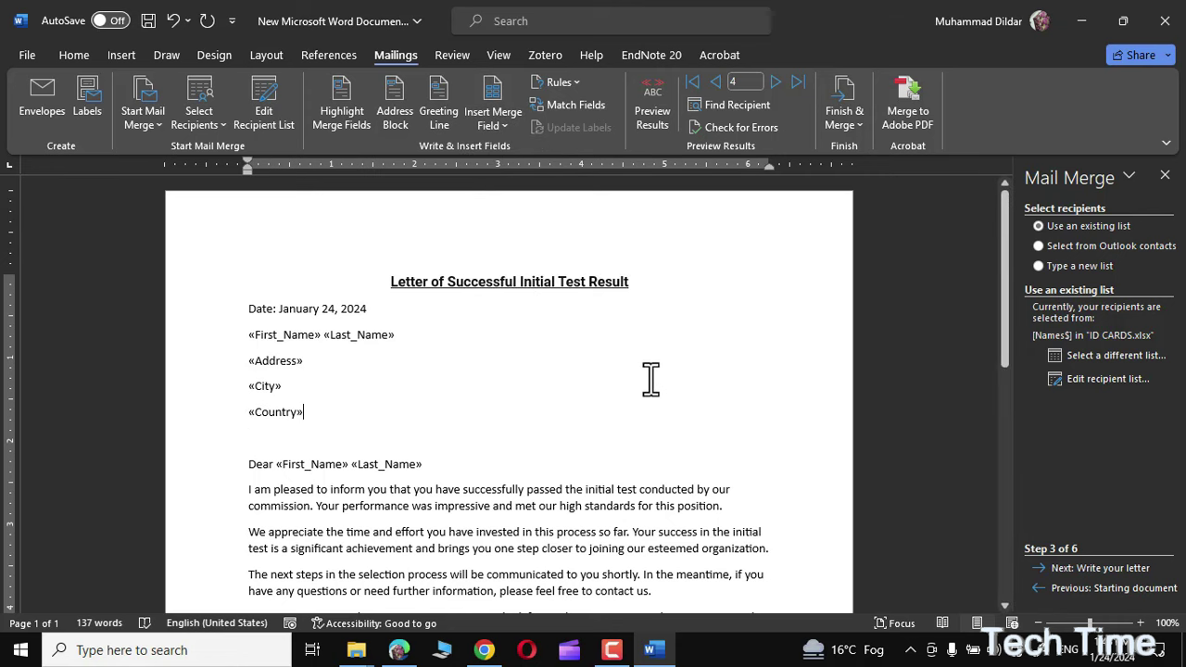
# Advance the mail merge wizard past the letter-writing stage to the preview of the merged letters.
pyautogui.scroll(-8, 649, 379)
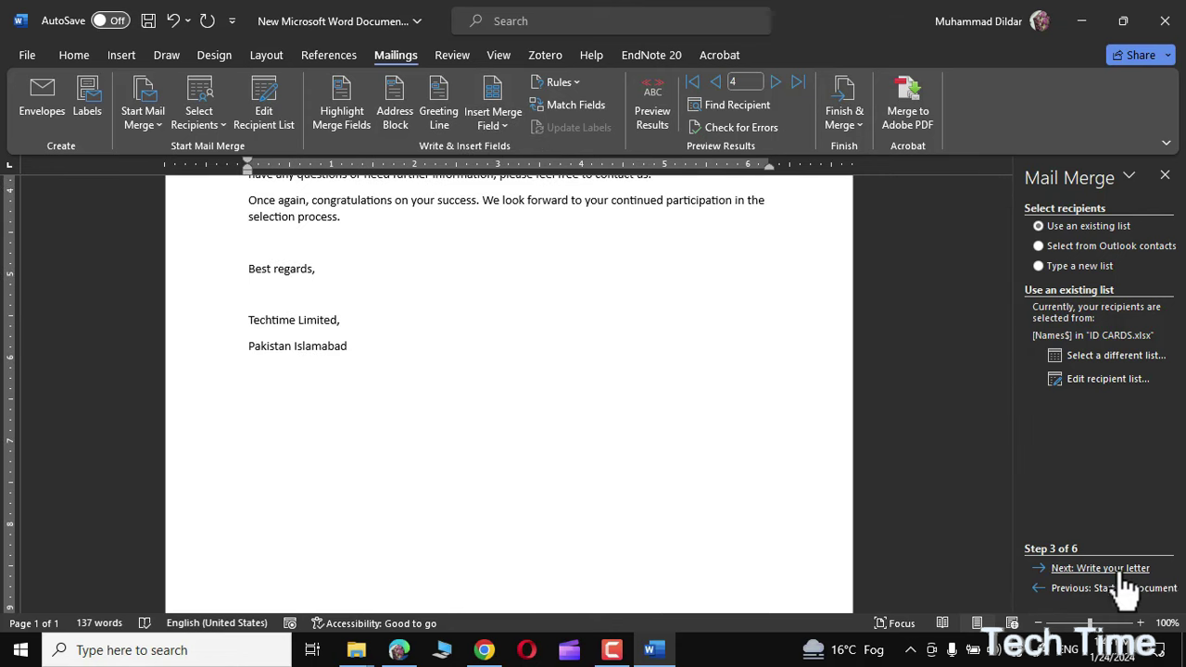
pyautogui.click(1066, 569)
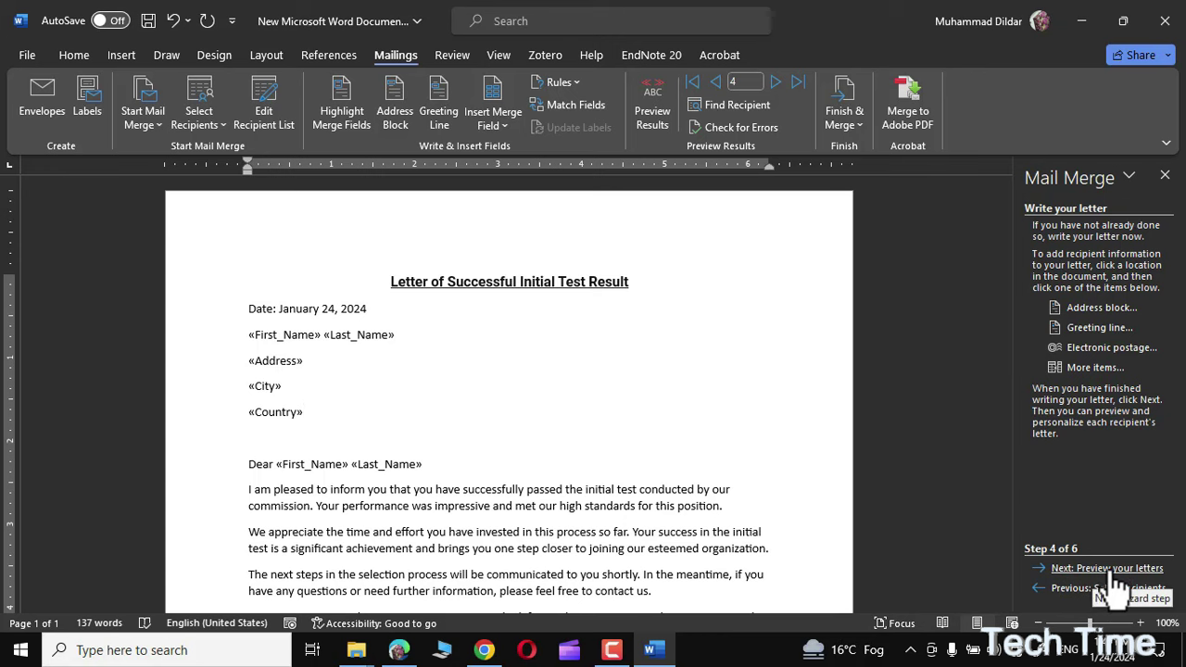
pyautogui.click(1113, 569)
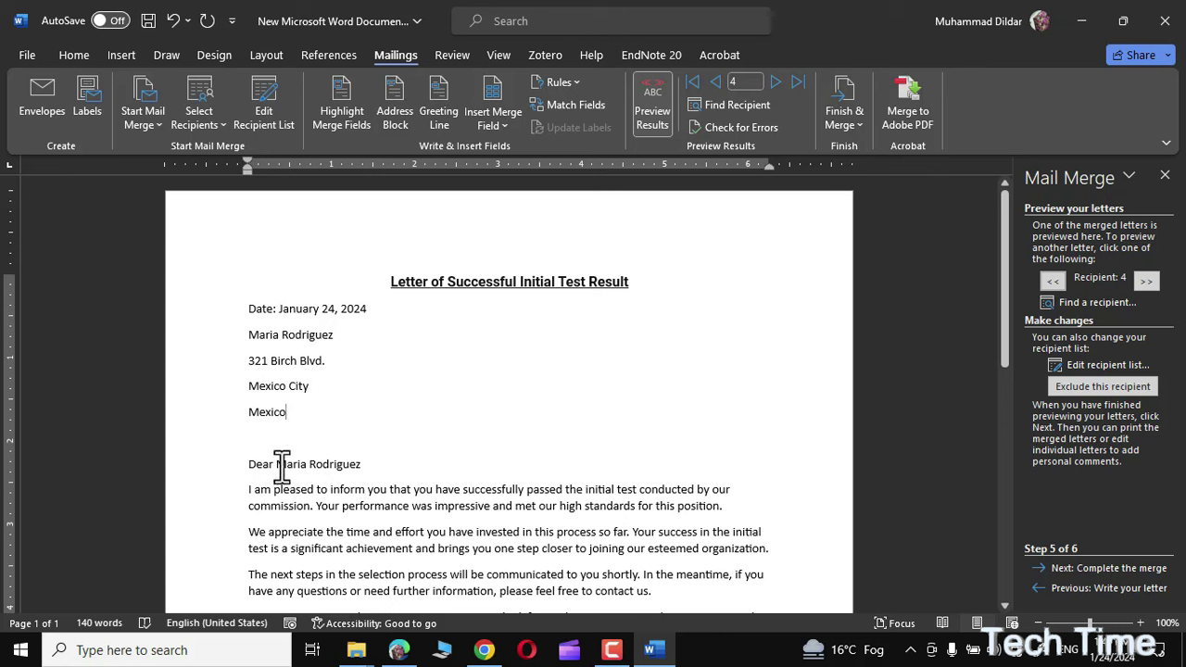
# Page forward through the previewed letters up to recipient 10, checking the merged names and addresses.
pyautogui.click(779, 81)
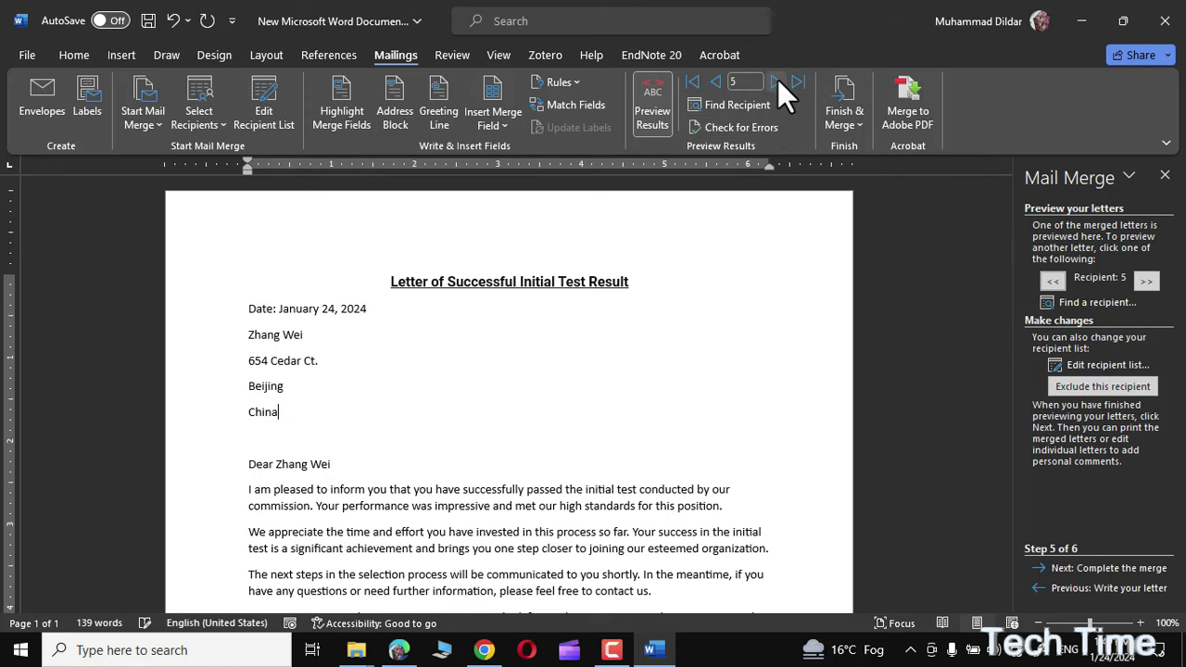
pyautogui.click(779, 81)
pyautogui.click(779, 81)
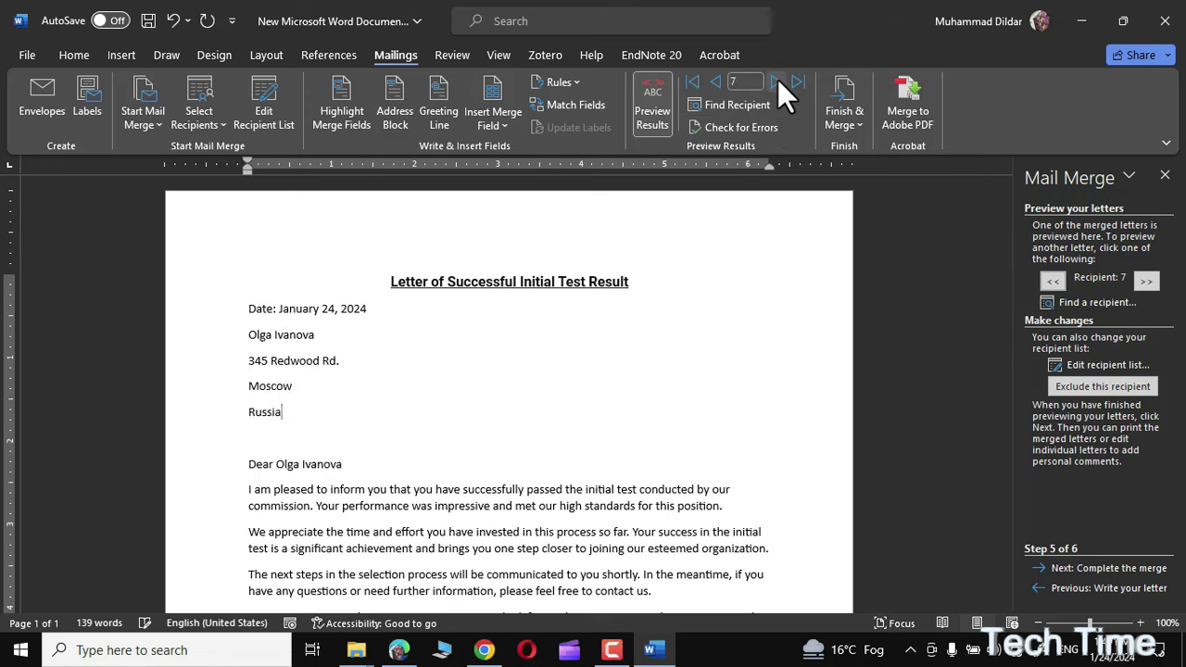
pyautogui.click(777, 81)
pyautogui.click(778, 80)
pyautogui.click(778, 81)
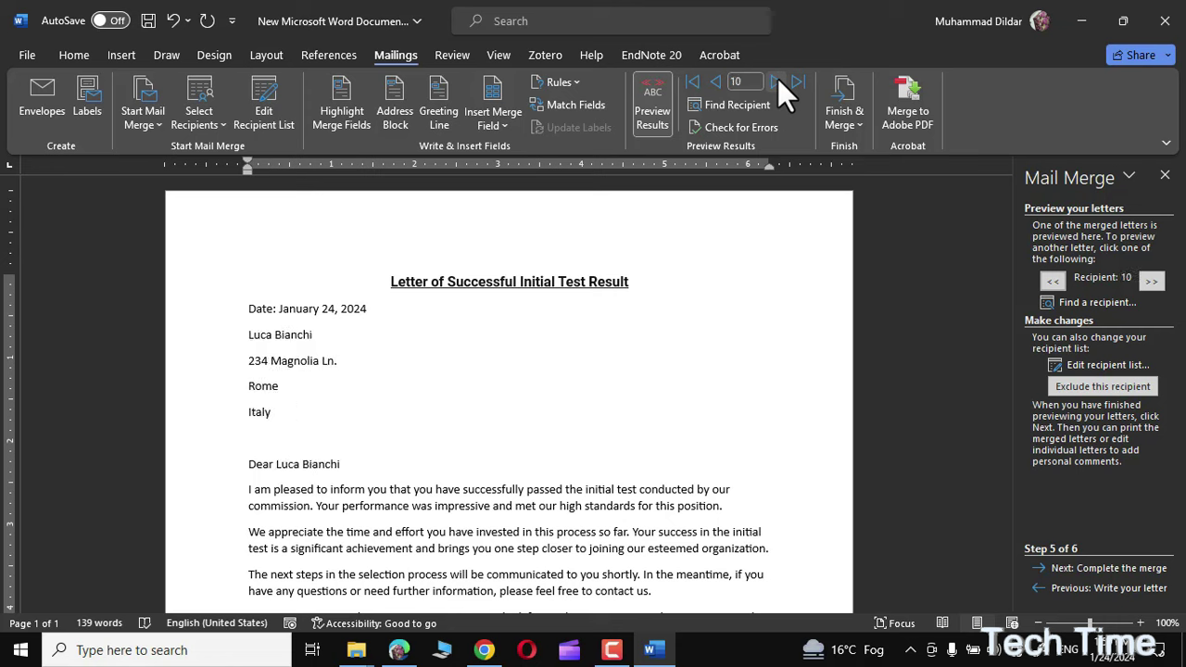
# Merge the letters to e-mail messages for all records, using the Email field as recipient and HTML as mail format.
pyautogui.click(860, 119)
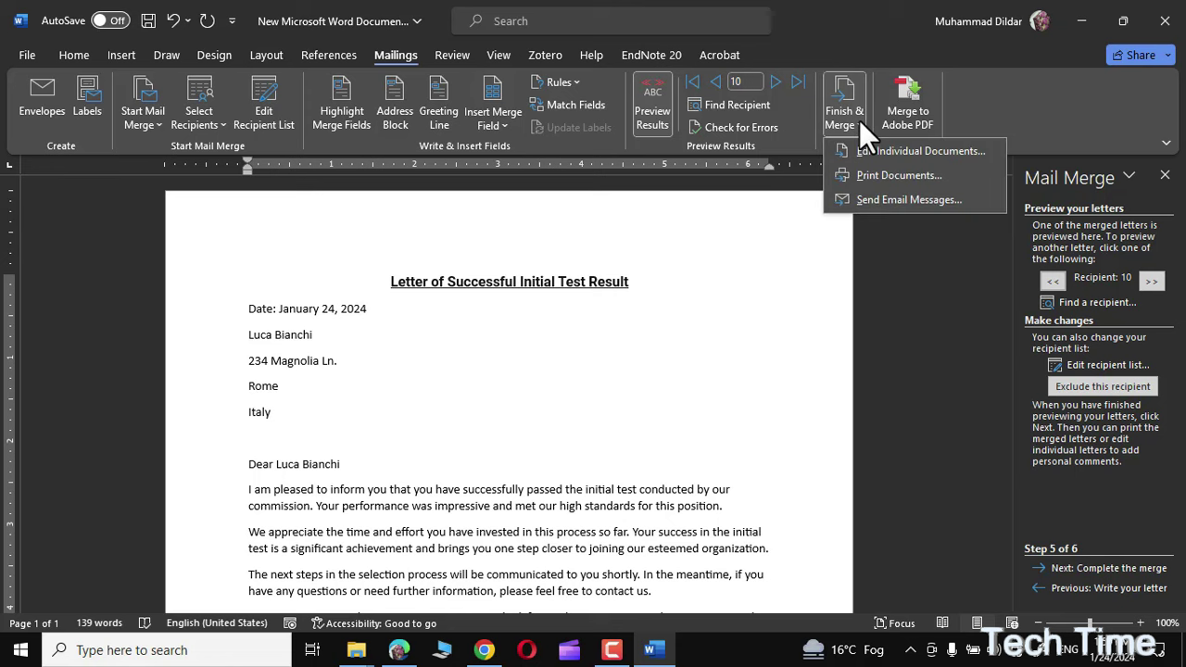
pyautogui.click(883, 203)
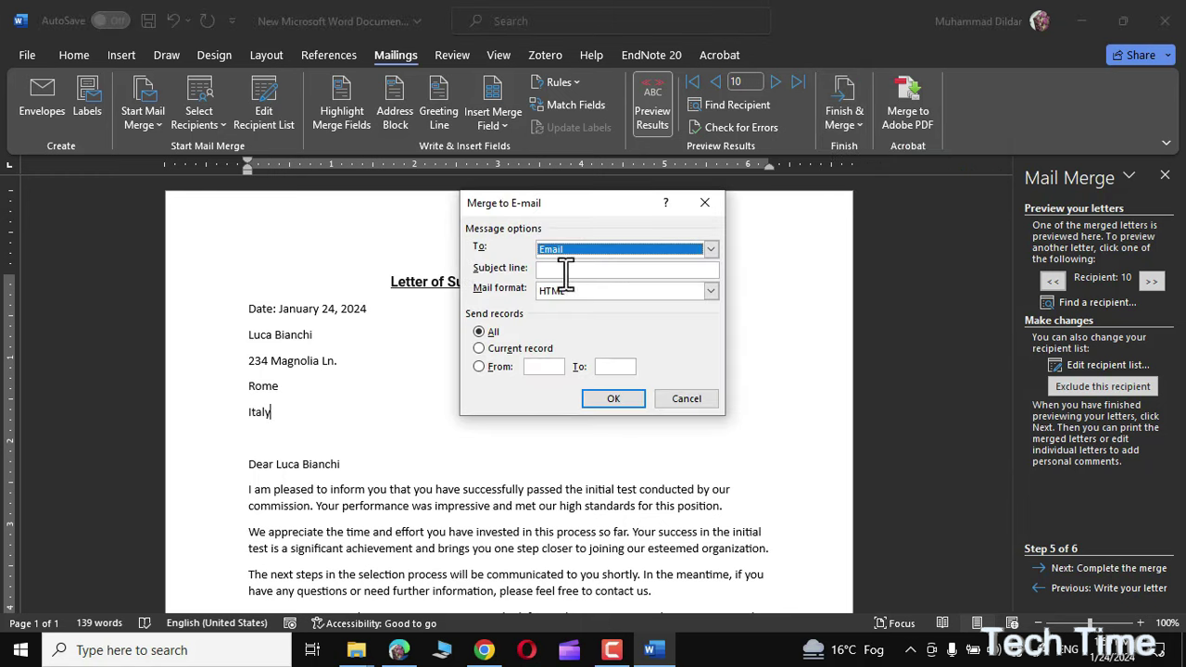
pyautogui.click(565, 269)
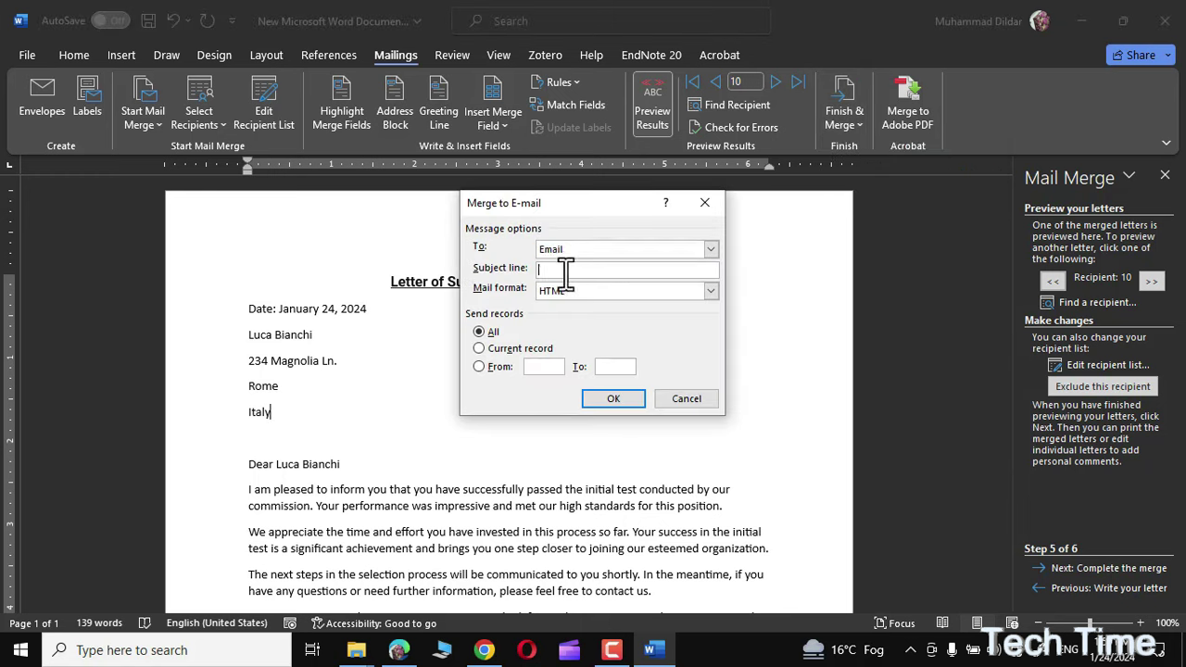
pyautogui.click(619, 403)
pyautogui.click(844, 112)
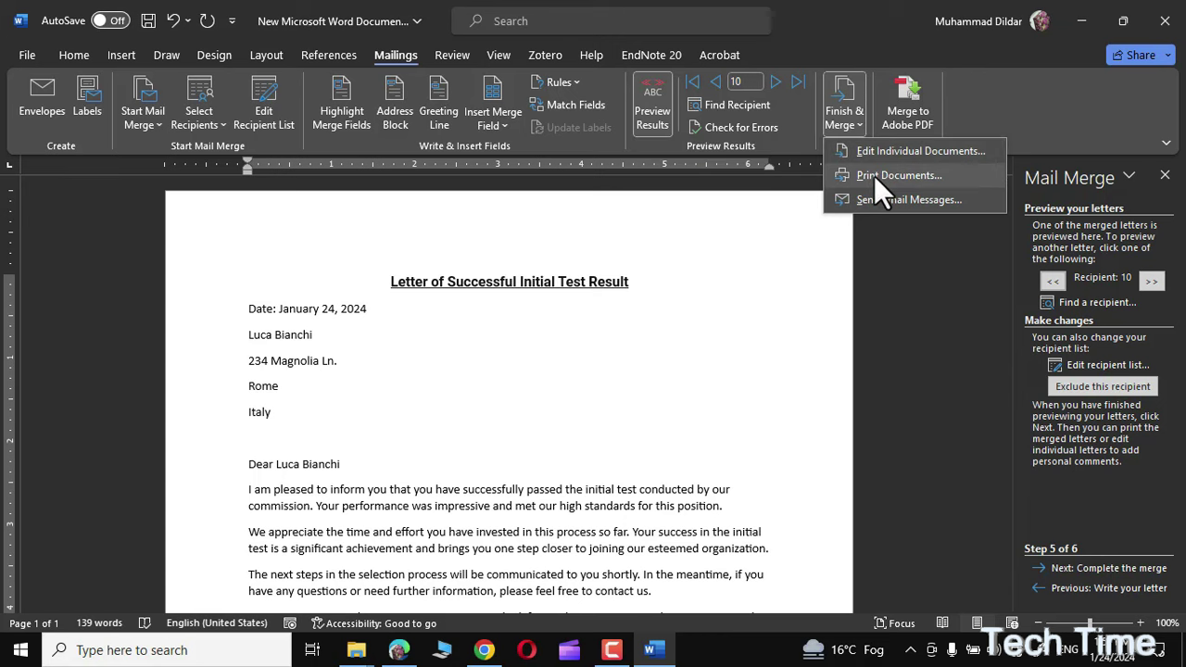
pyautogui.click(874, 175)
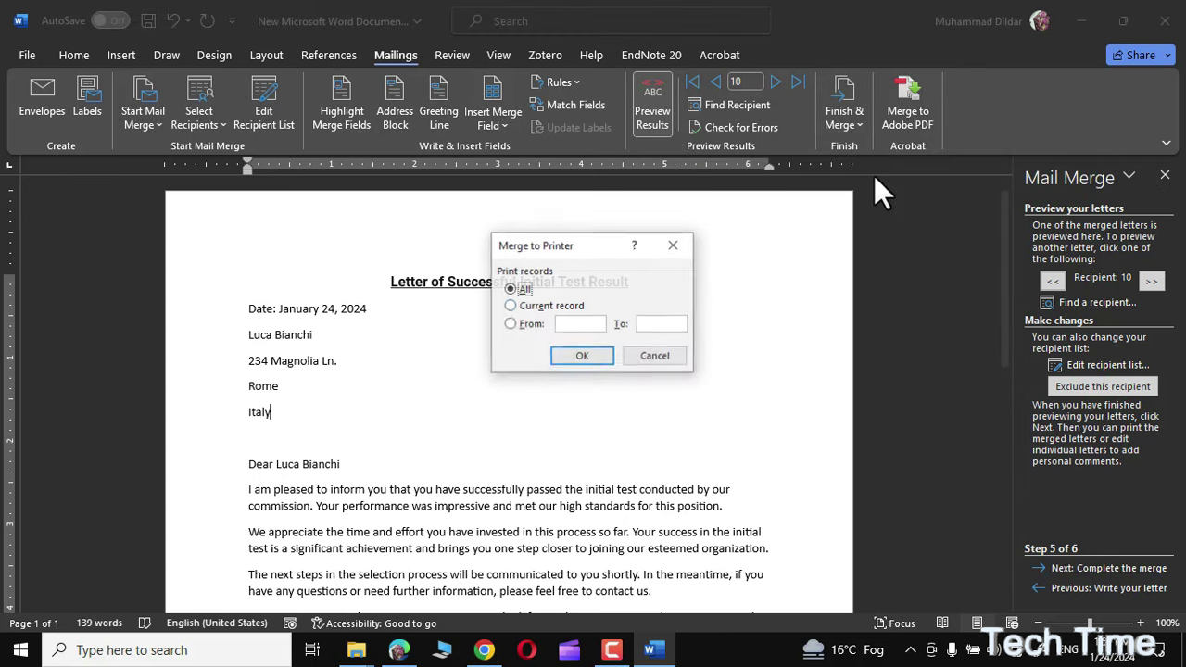
pyautogui.click(580, 355)
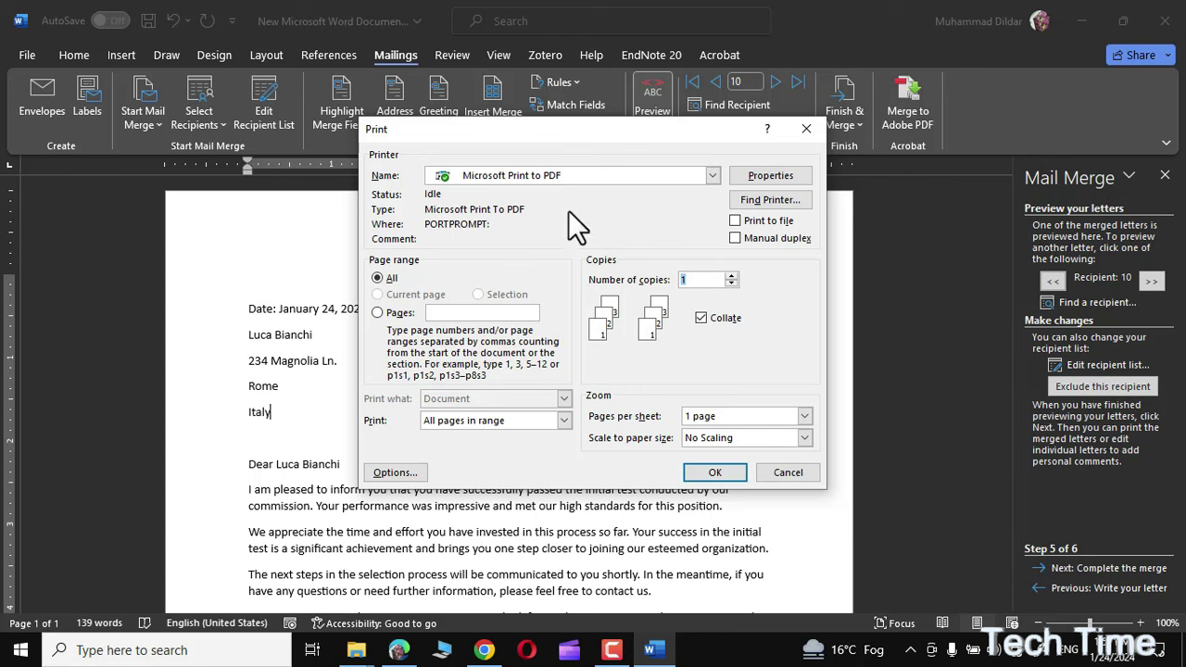
pyautogui.click(789, 471)
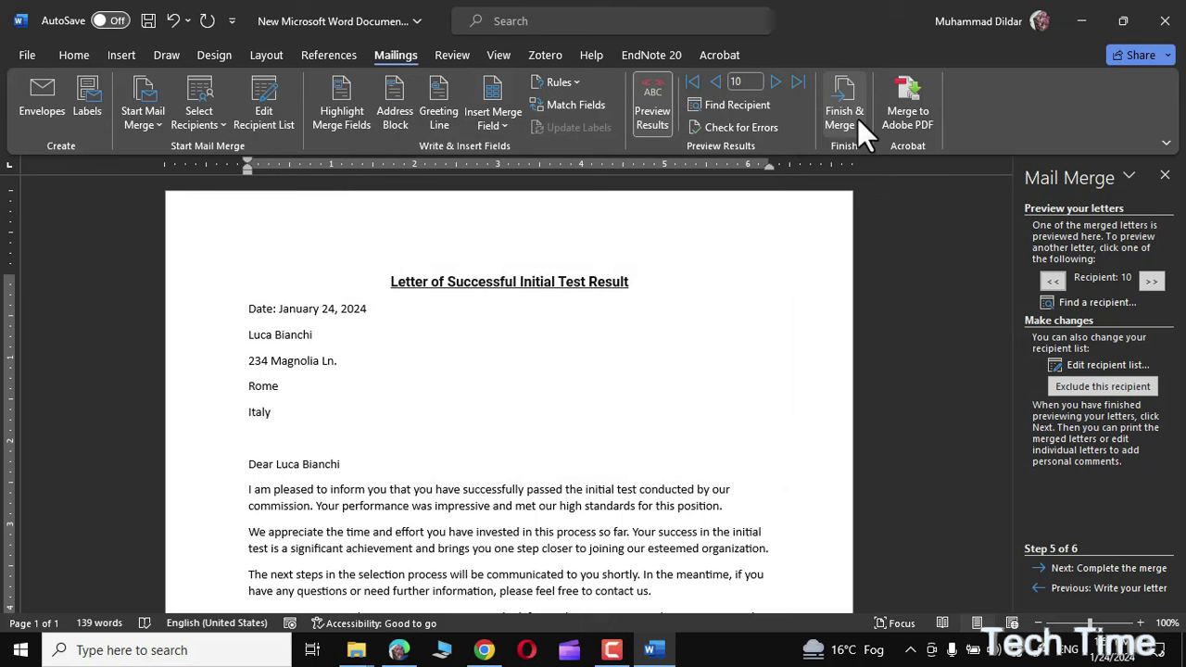
# Merge all records into a new document of individually editable letters and look through the merged pages, returning to the first letter.
pyautogui.click(858, 119)
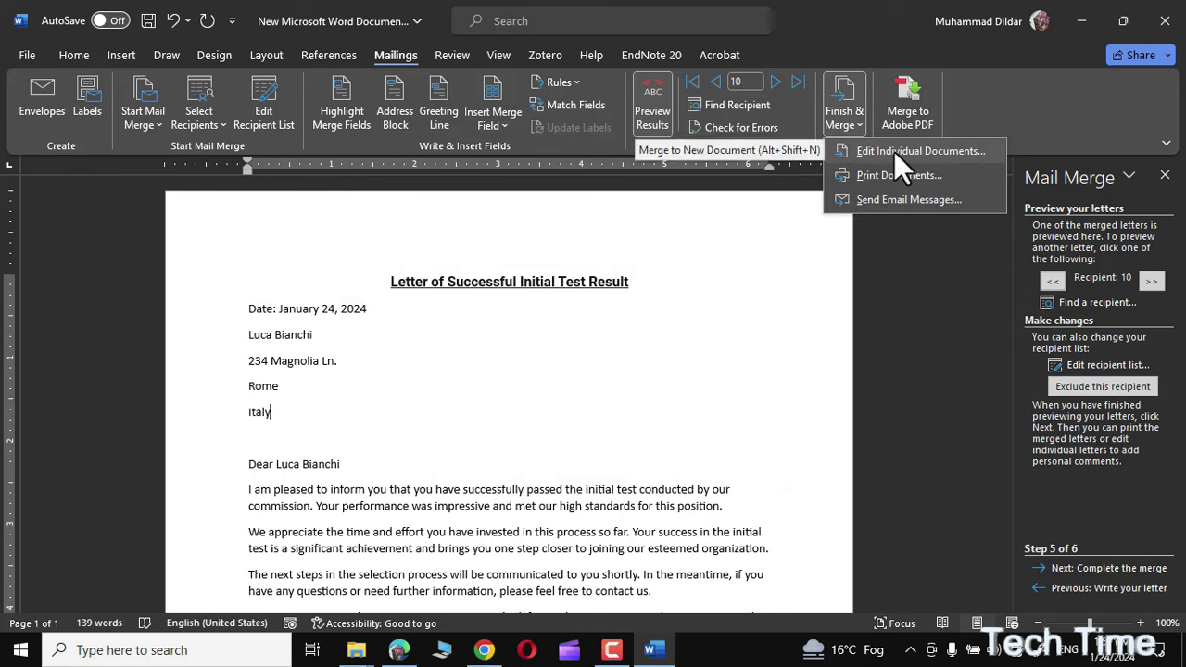
pyautogui.click(894, 151)
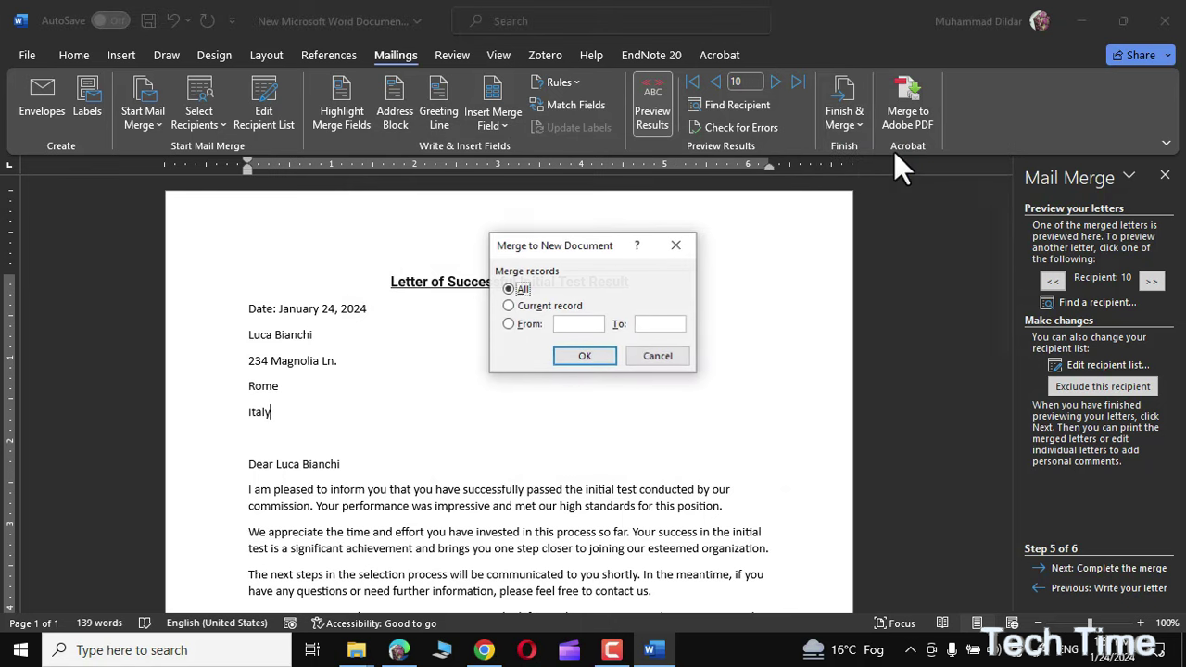
pyautogui.click(567, 325)
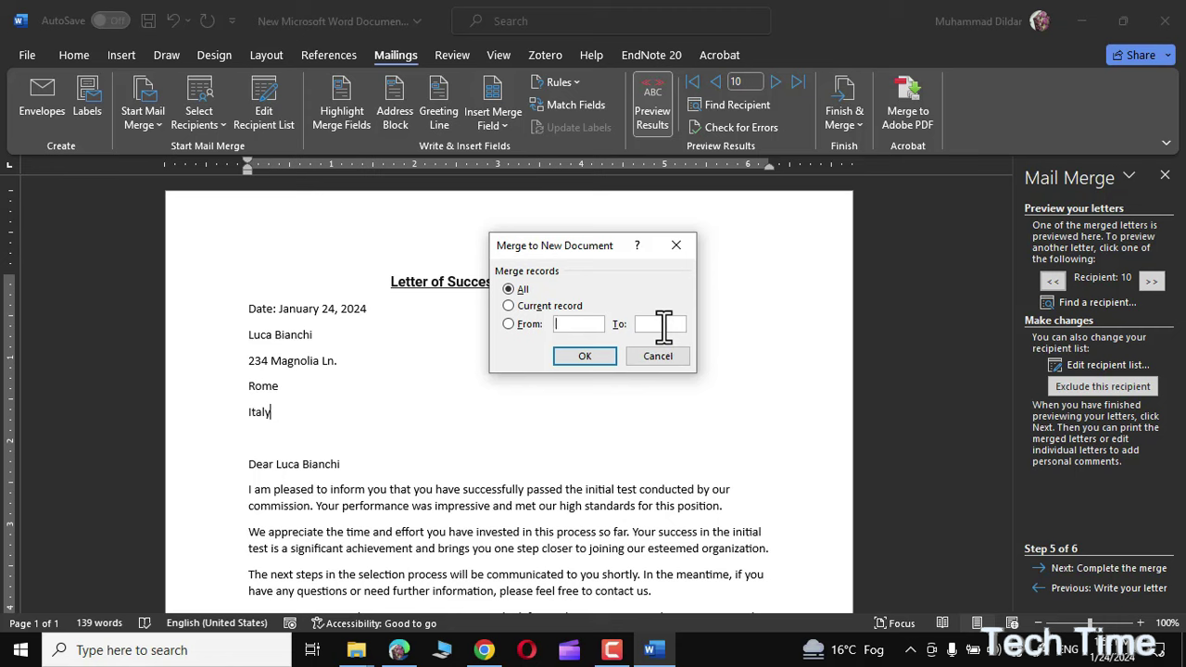
pyautogui.click(584, 356)
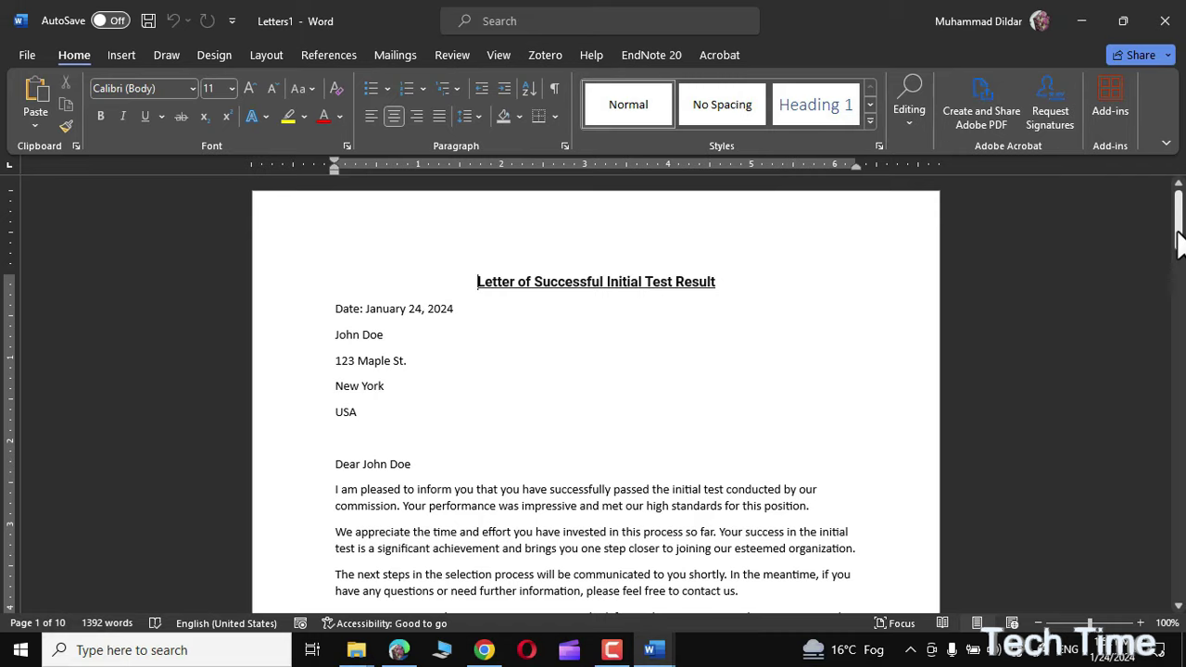
pyautogui.moveTo(1179, 242); pyautogui.dragTo(1184, 577)
pyautogui.hotkey('ctrl', 'Home')
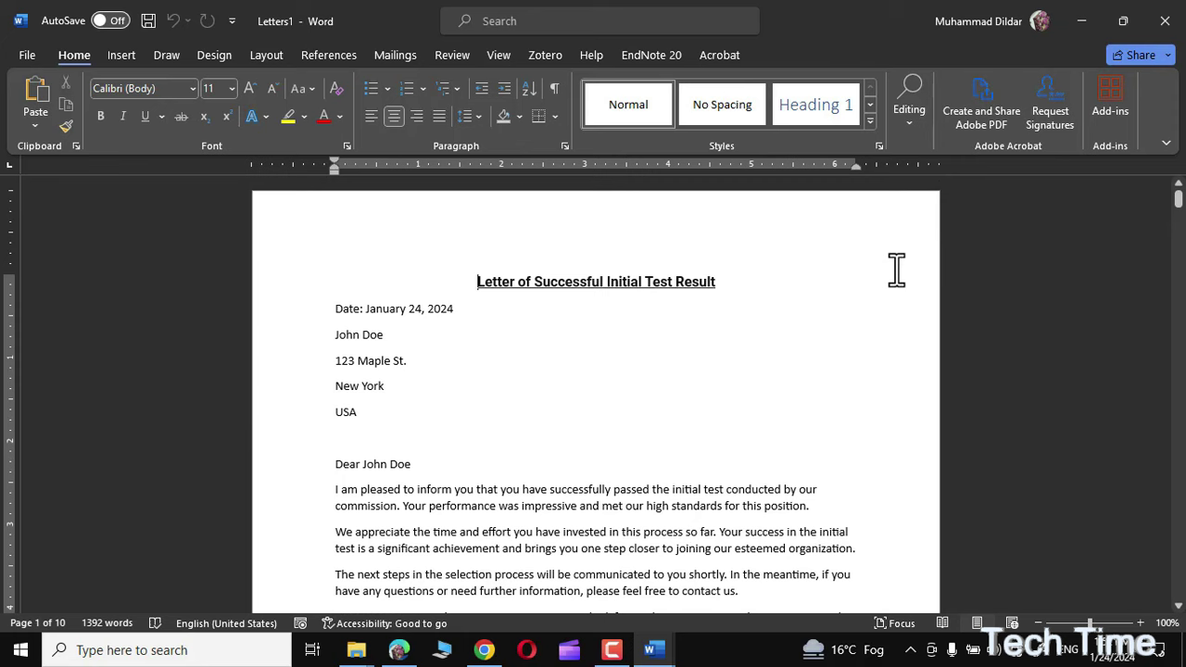